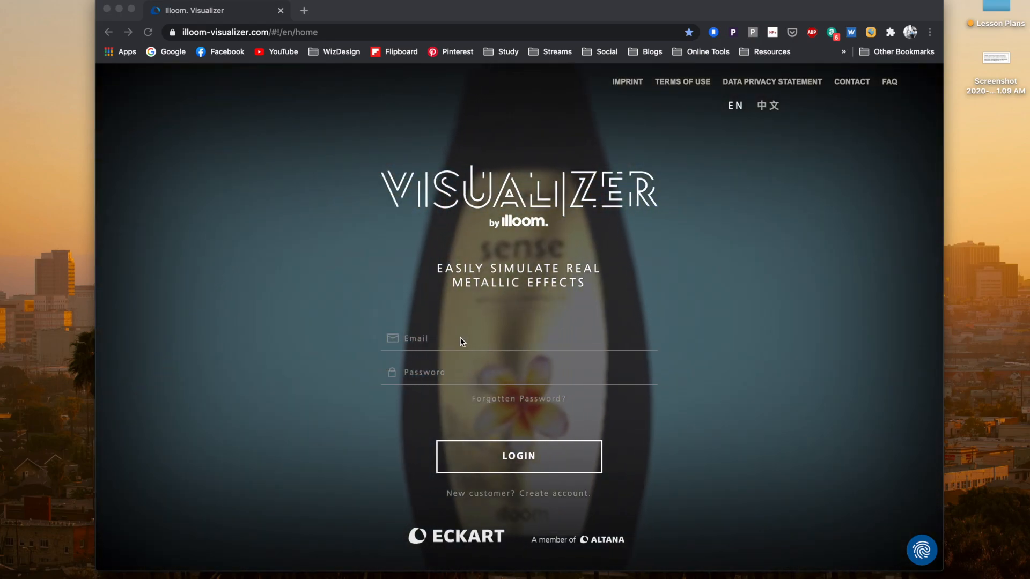
# Log in to illoom Visualizer with the saved account's autofilled email and password.
pyautogui.click(461, 340)
pyautogui.click(420, 340)
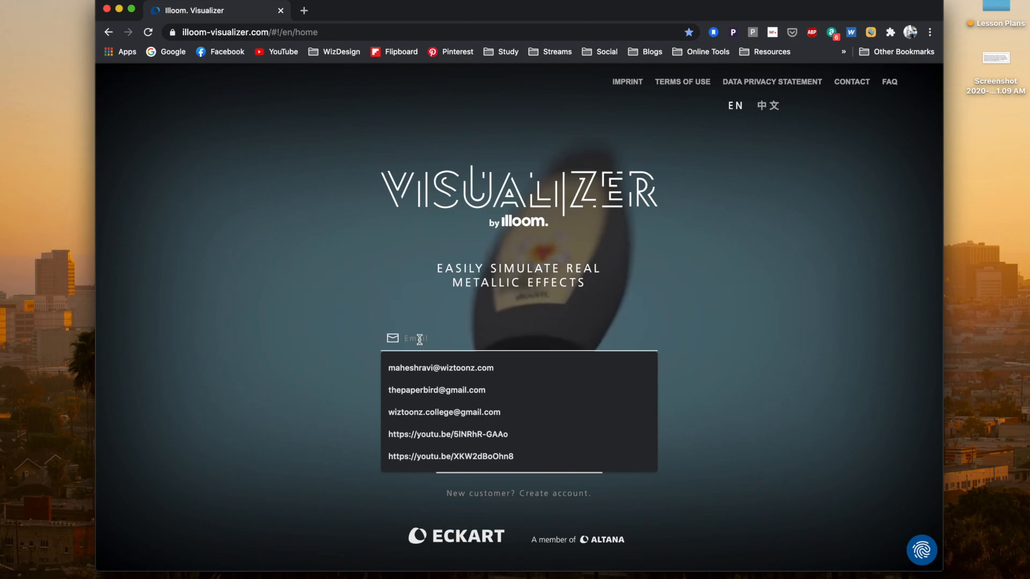
pyautogui.write('mahesh')
pyautogui.click(423, 368)
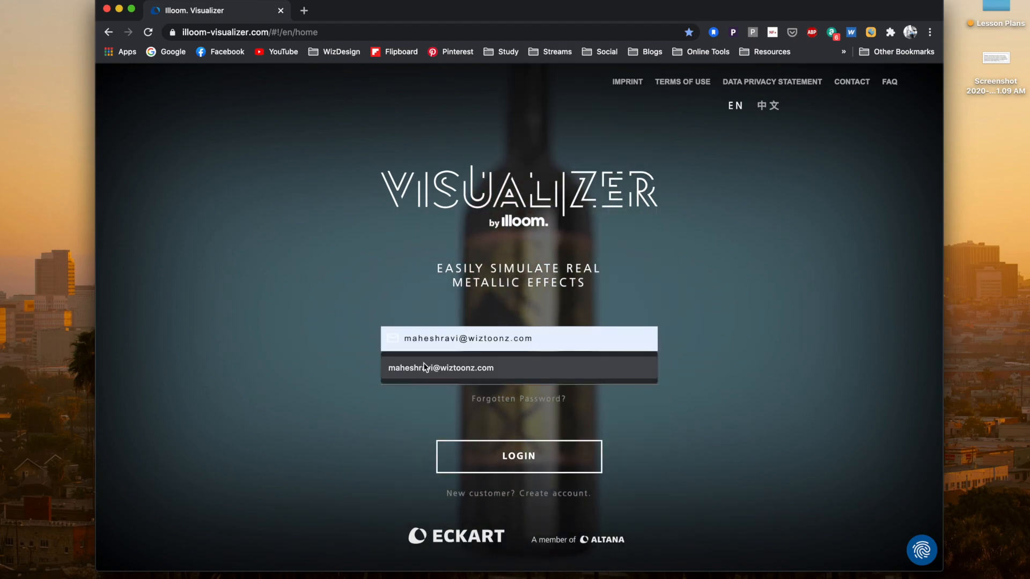
pyautogui.click(472, 456)
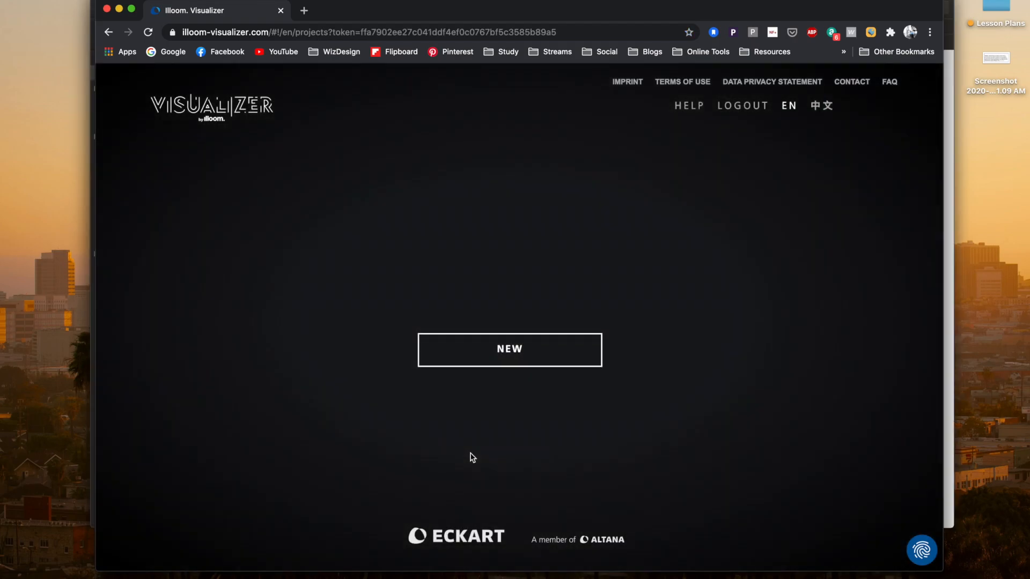
# Start a new project, preview a box shape from several angles, then switch to the bottle.
pyautogui.click(513, 351)
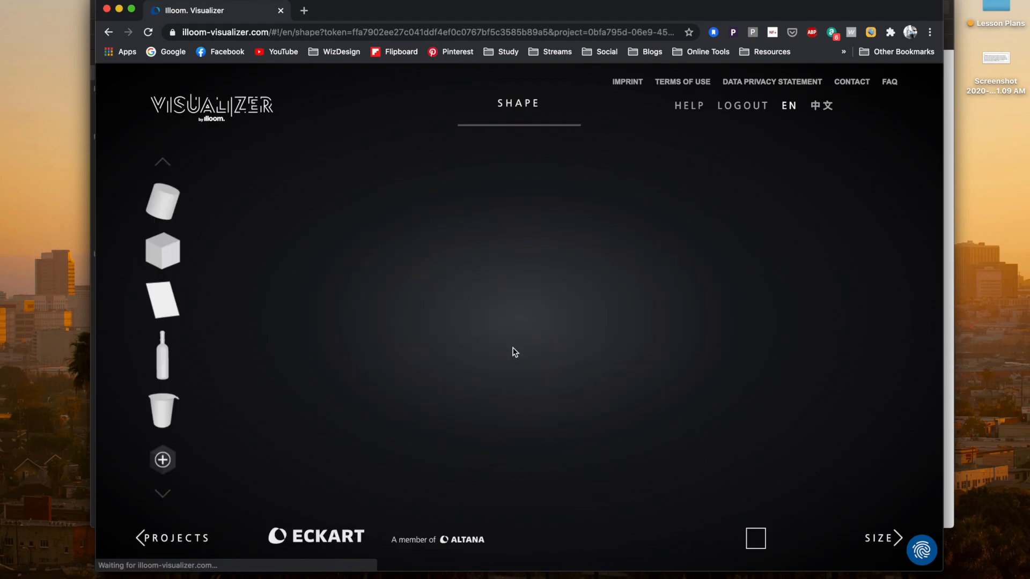
pyautogui.click(171, 244)
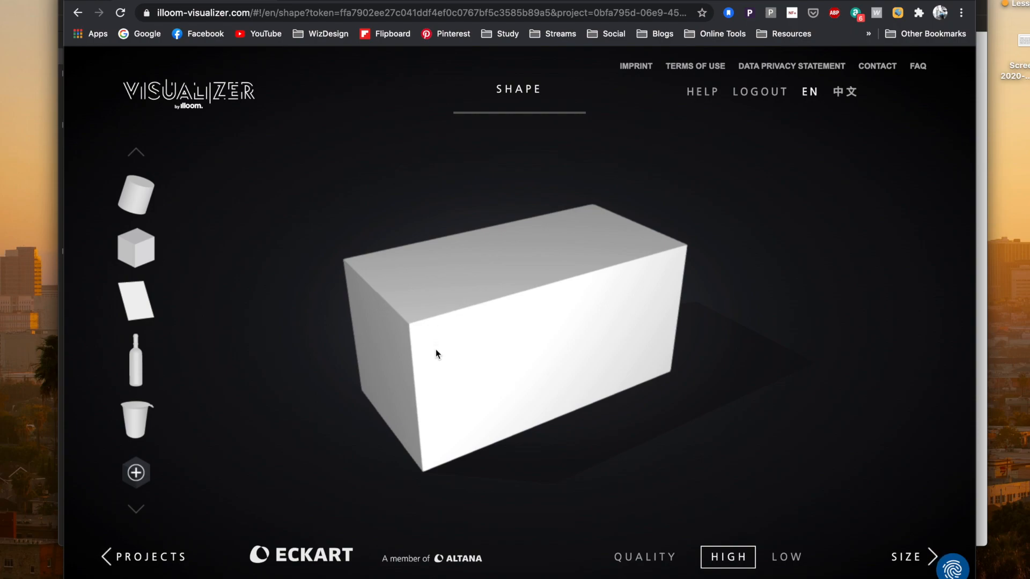
pyautogui.moveTo(437, 351); pyautogui.dragTo(404, 328)
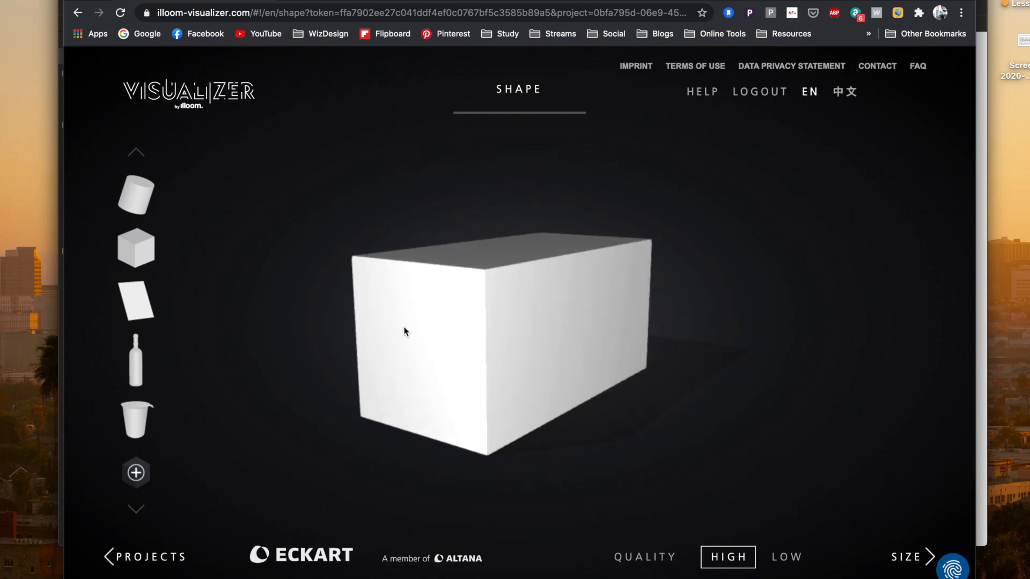
pyautogui.moveTo(449, 279); pyautogui.dragTo(487, 322)
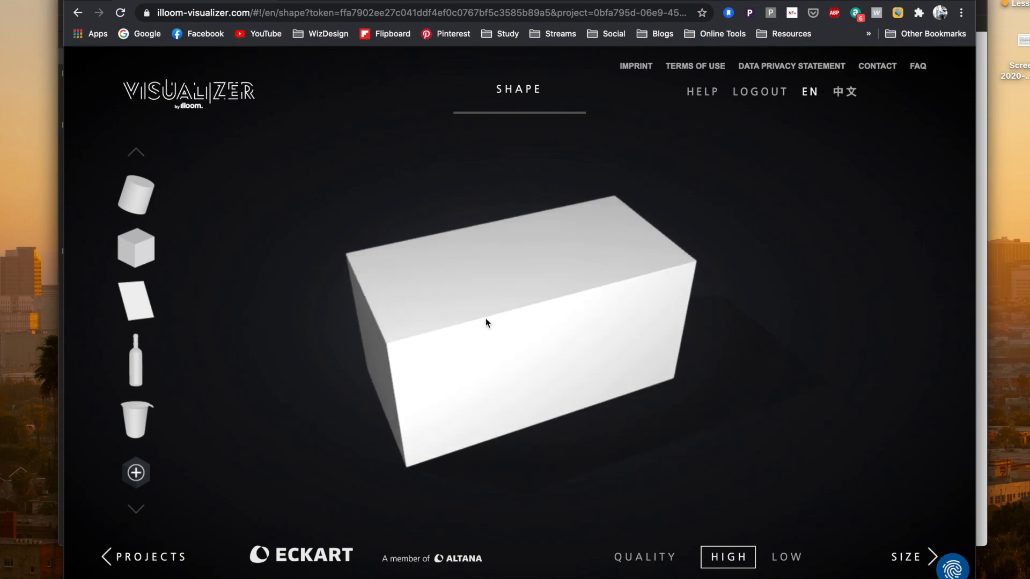
pyautogui.moveTo(467, 288); pyautogui.dragTo(491, 195)
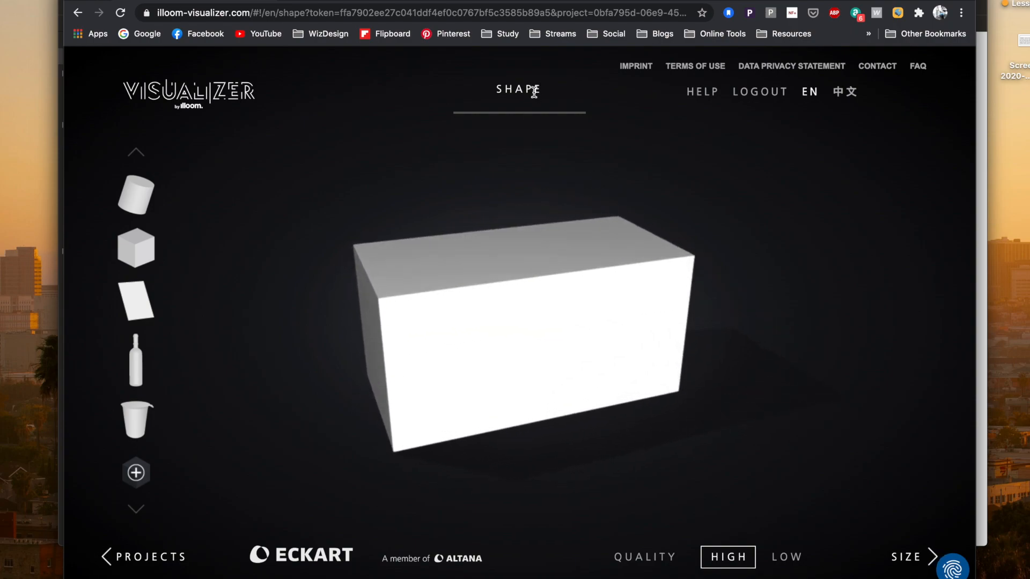
pyautogui.moveTo(483, 306); pyautogui.dragTo(187, 347)
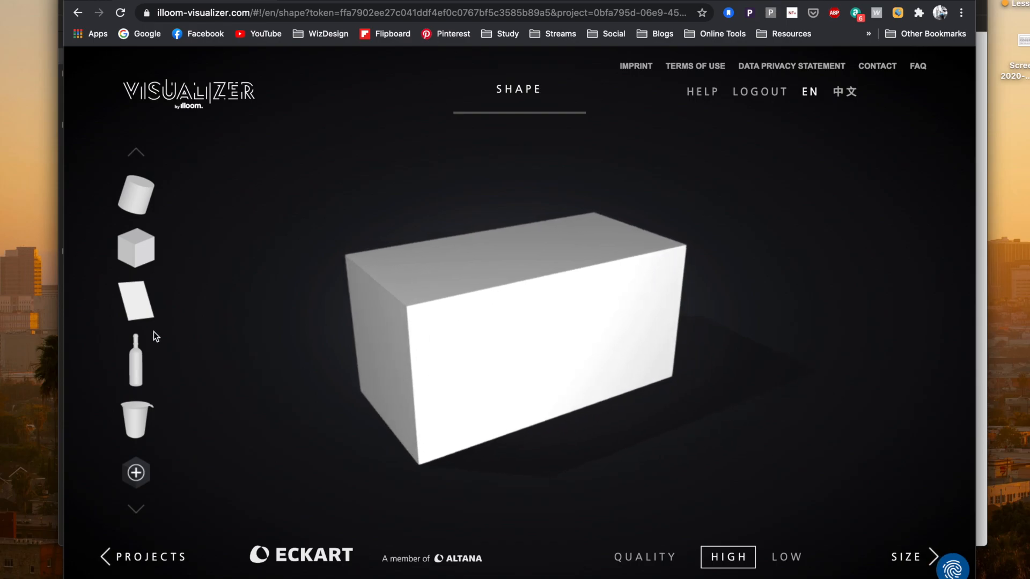
pyautogui.click(136, 359)
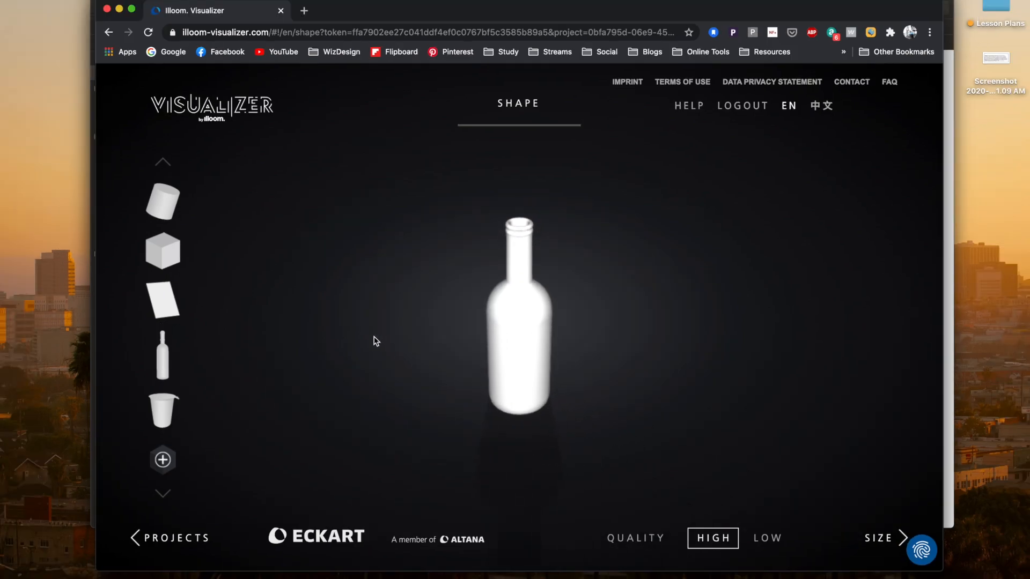
# Orbit the bottle, then advance to the Size step showing 200 × 64 × 65 mm.
pyautogui.moveTo(375, 337); pyautogui.dragTo(471, 351)
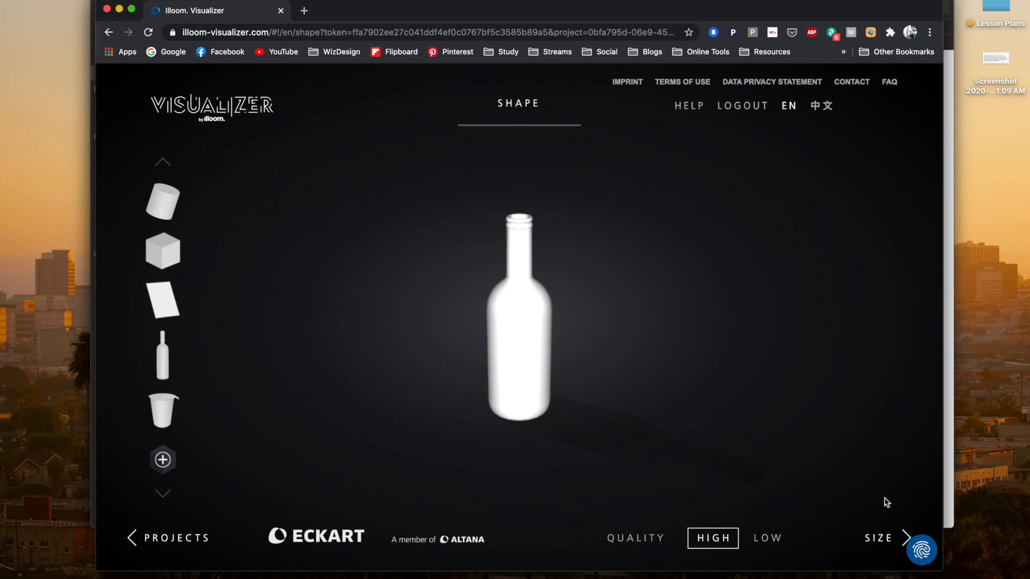
pyautogui.click(883, 538)
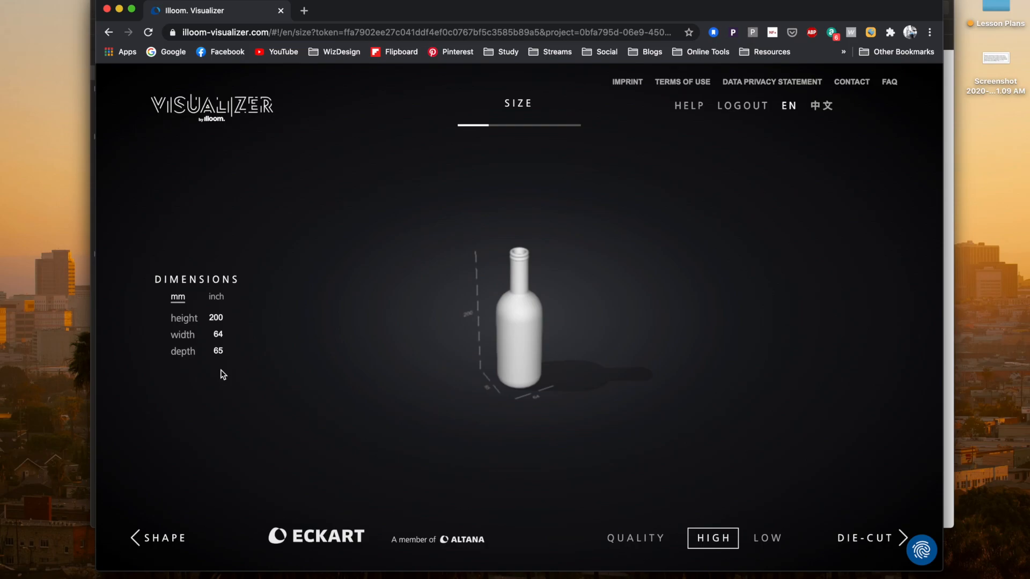
# From the Die-Cut step, save the Ps template file to the Desktop and bring up Photoshop.
pyautogui.click(852, 539)
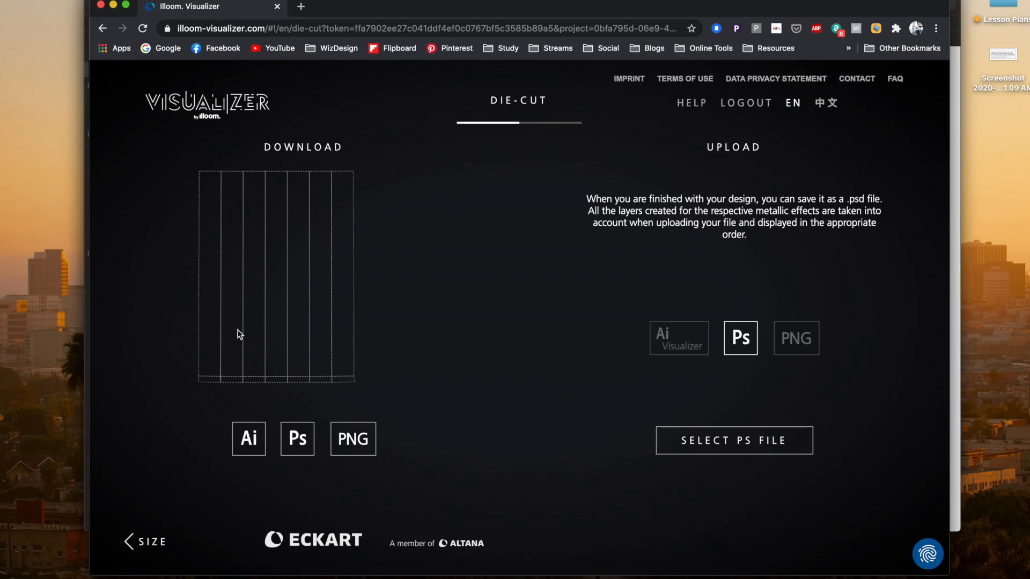
pyautogui.click(290, 449)
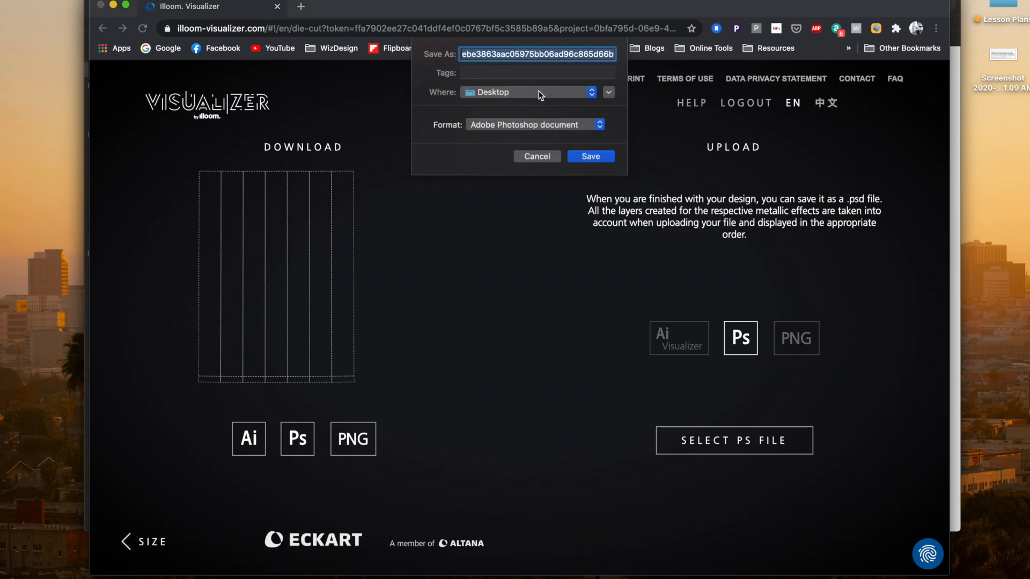
pyautogui.click(582, 152)
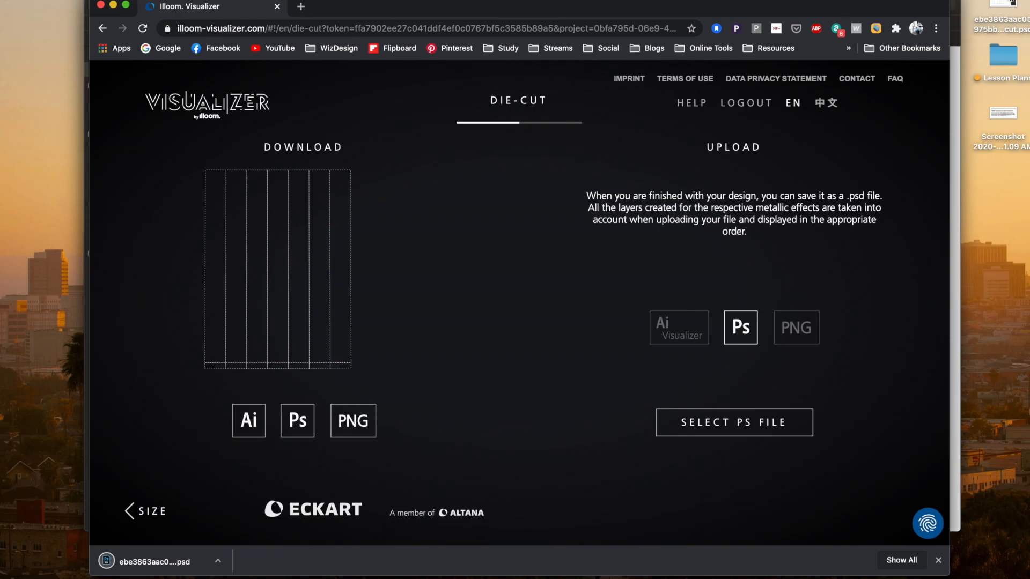
pyautogui.click(1003, 4)
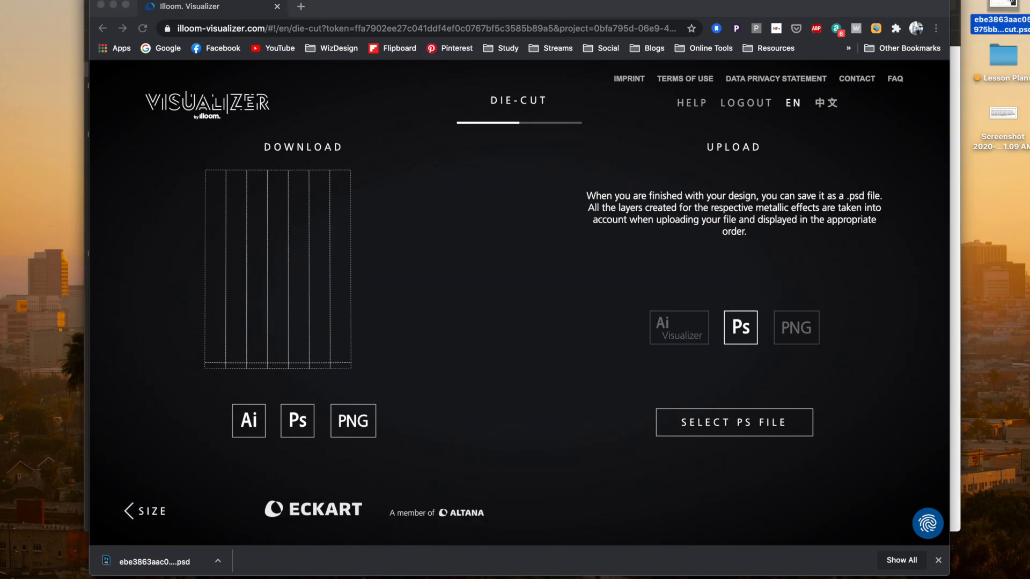
pyautogui.click(114, 5)
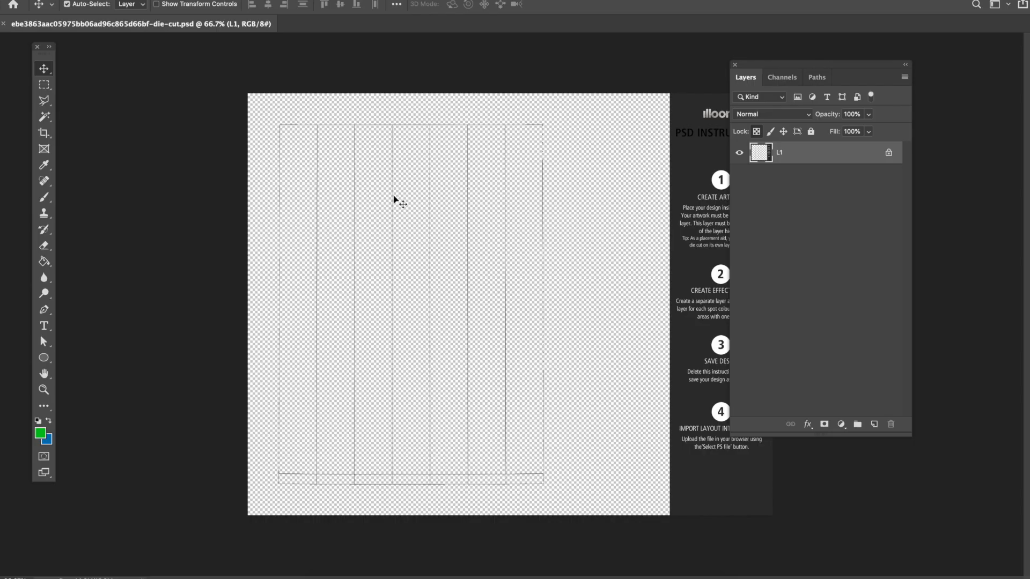
# Move the layer list aside and zoom in to read the template's instructions.
pyautogui.moveTo(756, 66); pyautogui.dragTo(848, 77)
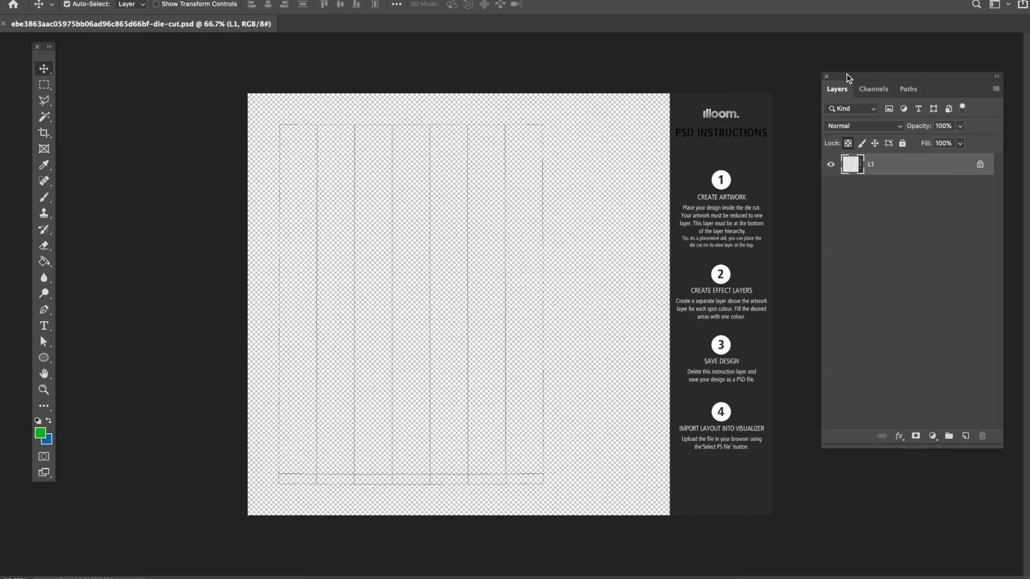
pyautogui.press('super+plus')
pyautogui.press('super+plus')
pyautogui.hscroll(8, 752, 175)
pyautogui.hscroll(10, 752, 175)
pyautogui.scroll(6, 752, 176)
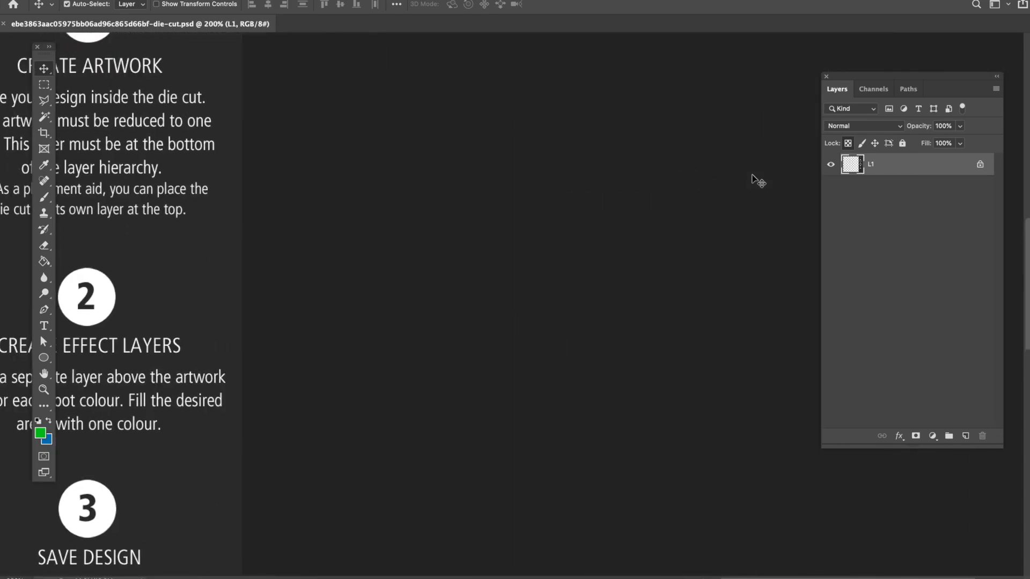
pyautogui.hscroll(-8, 752, 176)
pyautogui.scroll(-4, 752, 176)
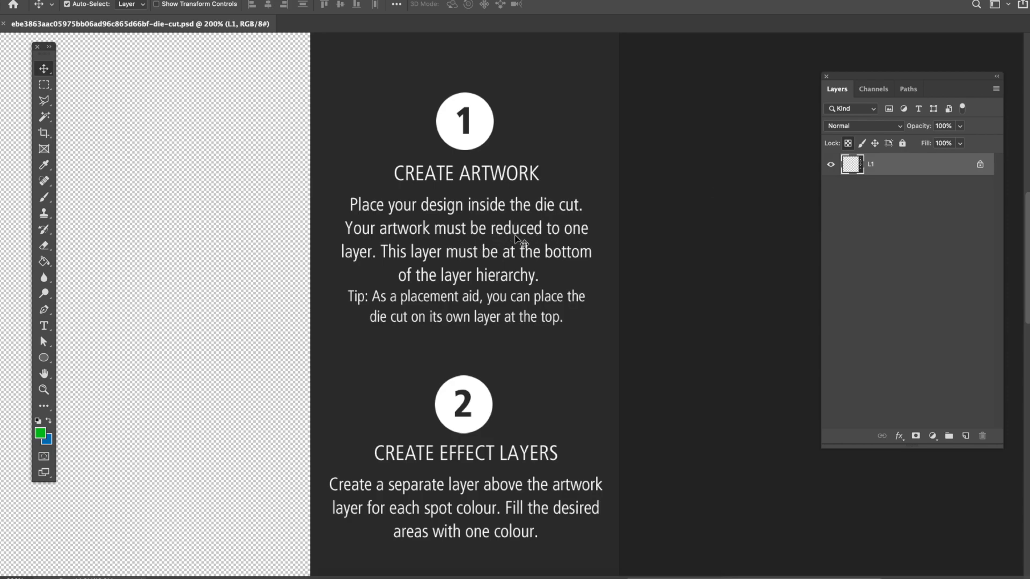
# Scroll down through the four PSD instruction steps, then zoom out to show the whole template.
pyautogui.hscroll(-3, 526, 259)
pyautogui.scroll(-1, 526, 260)
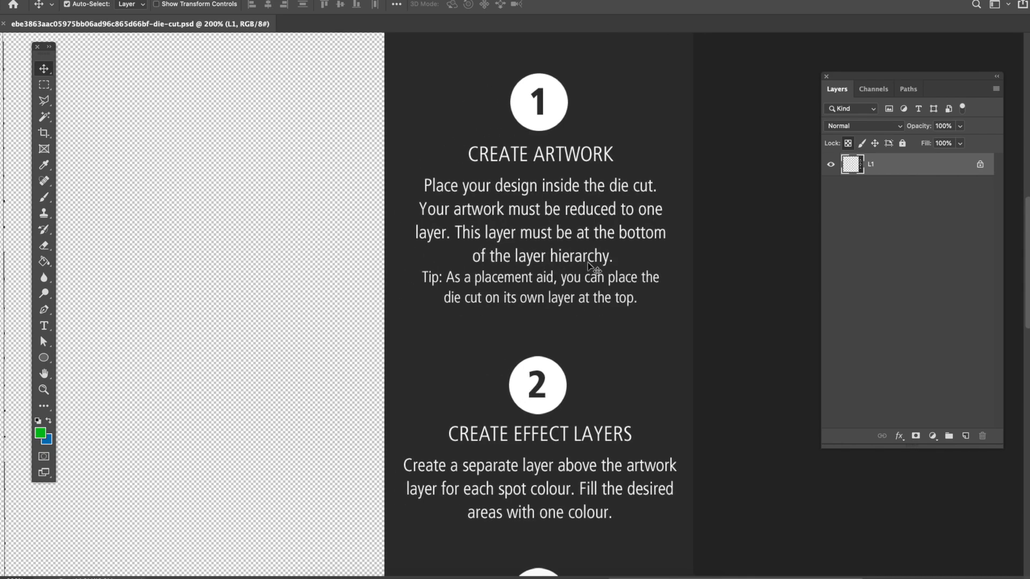
pyautogui.scroll(-7, 608, 330)
pyautogui.hscroll(-2, 609, 330)
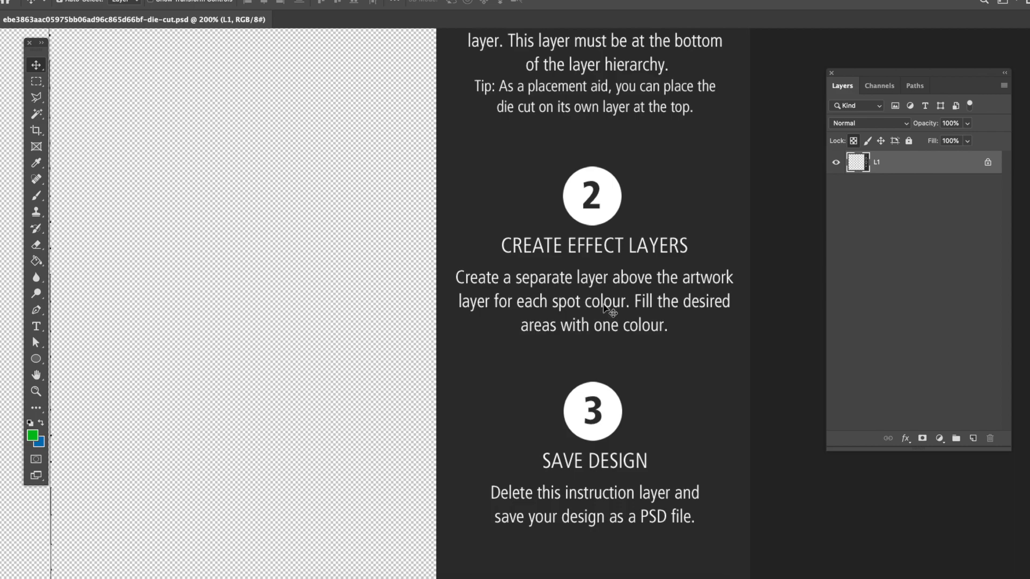
pyautogui.scroll(-2, 606, 309)
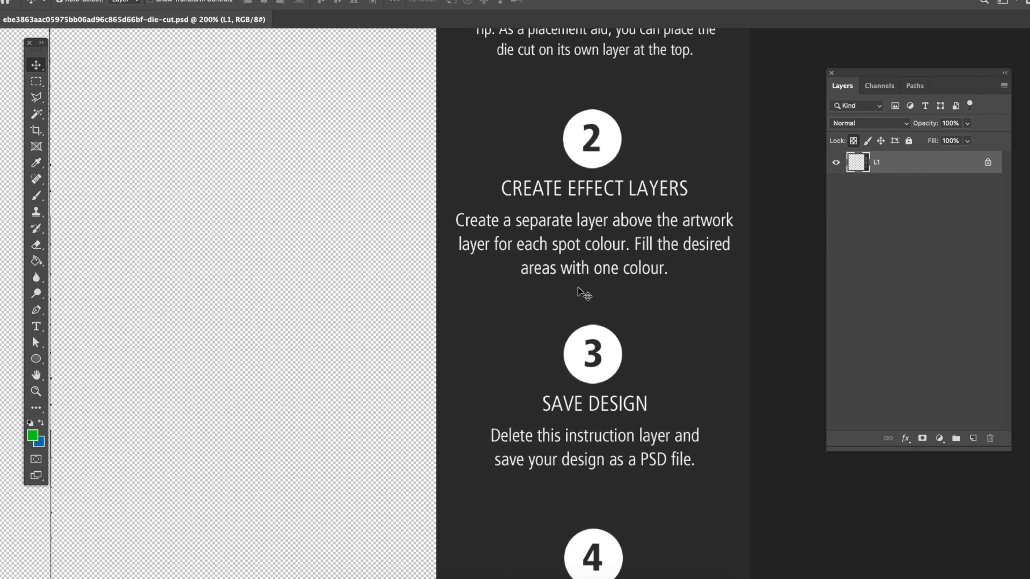
pyautogui.scroll(-3, 584, 293)
pyautogui.scroll(-4, 598, 419)
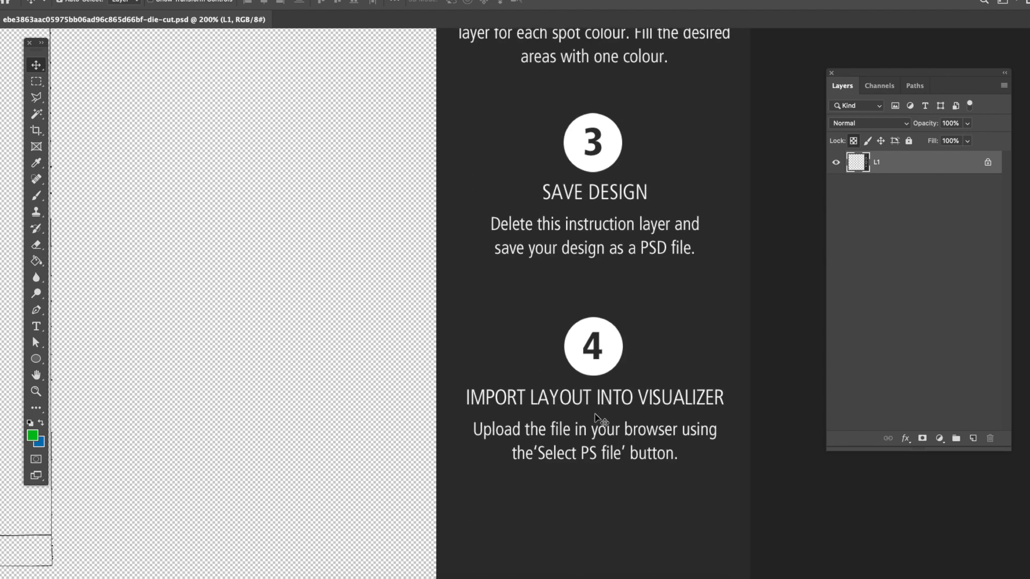
pyautogui.scroll(4, 598, 420)
pyautogui.hscroll(-10, 598, 419)
pyautogui.hotkey('ctrl', '-')
pyautogui.hotkey('ctrl', '-')
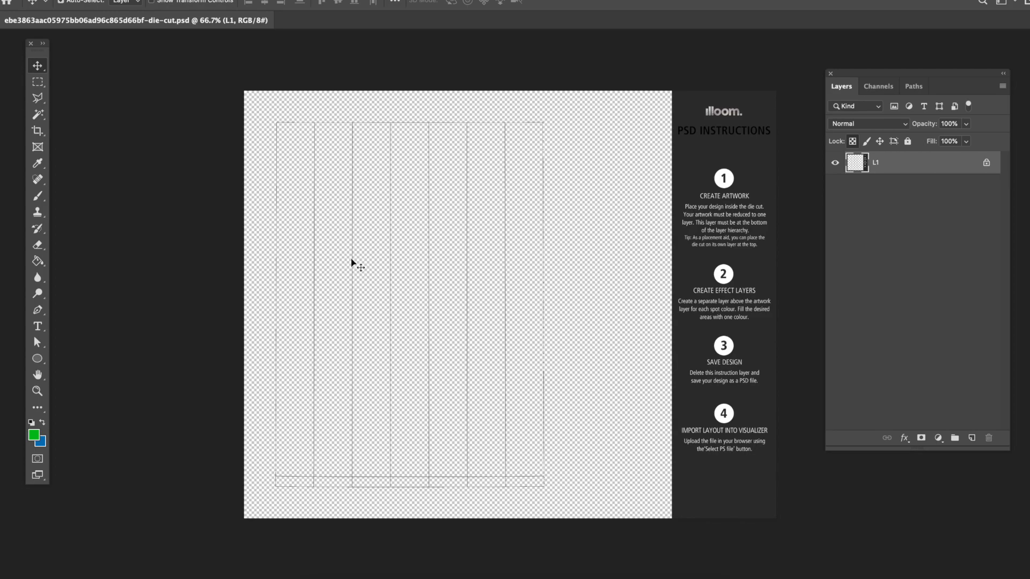
# Crop the template to the die-cut area, excluding the instructions panel.
pyautogui.click(38, 130)
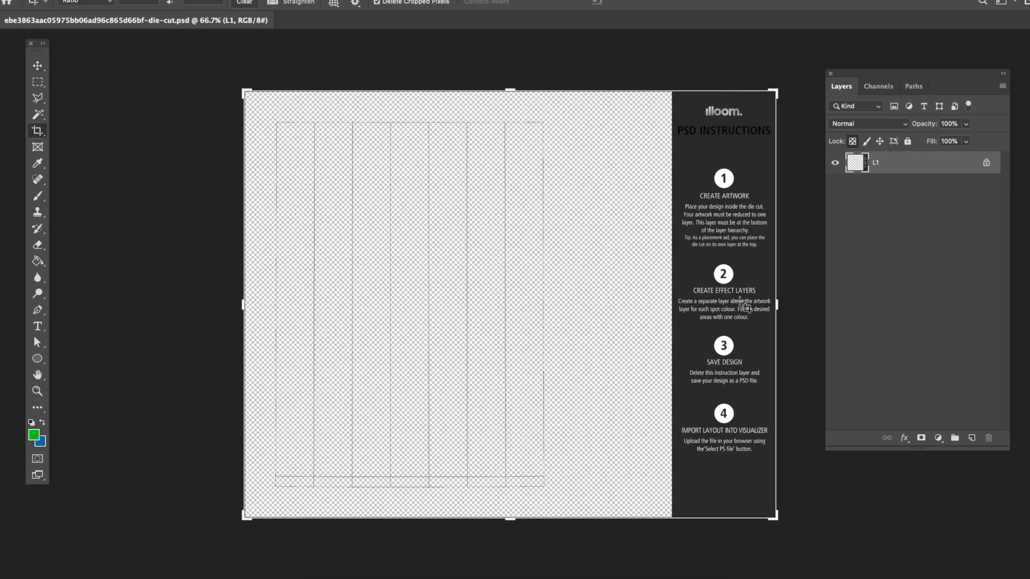
pyautogui.moveTo(777, 304); pyautogui.dragTo(675, 295)
pyautogui.press('Return')
# Zoom the canvas in and back out, then toggle the DE MU GER layer on the TOILLUM label.
pyautogui.press('super+plus')
pyautogui.press('super+minus')
pyautogui.press('super+plus')
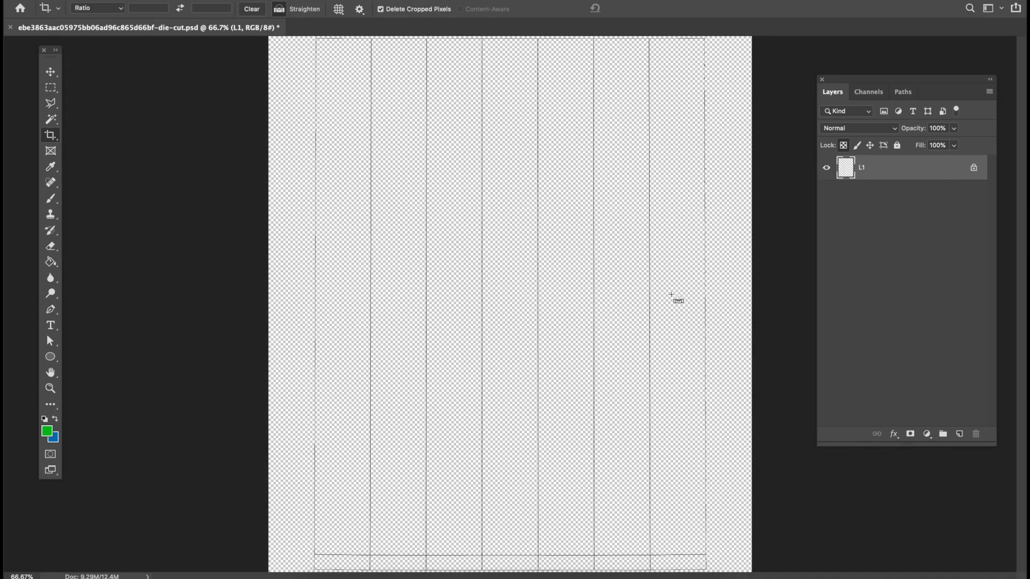
pyautogui.press('super+minus')
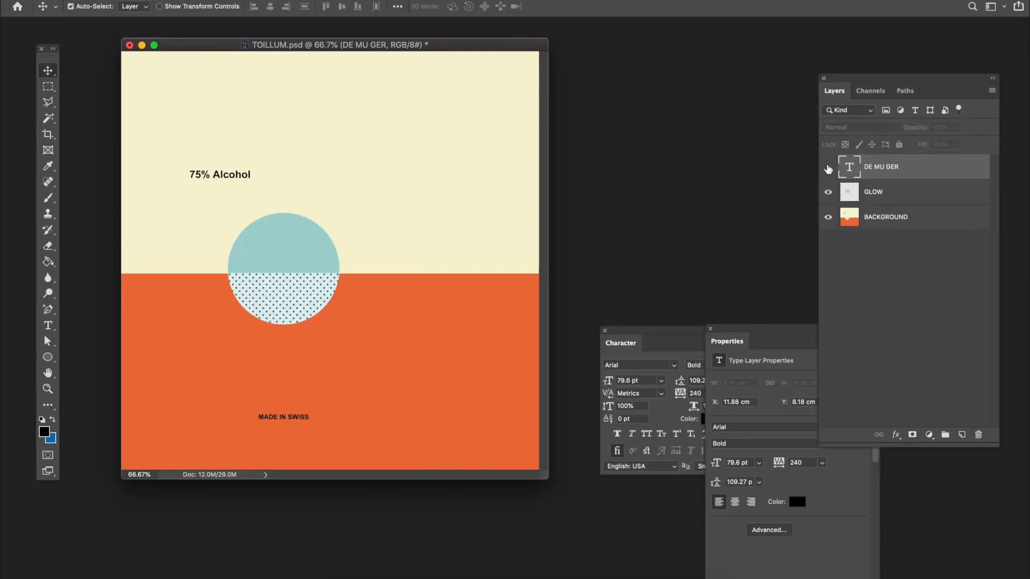
pyautogui.click(828, 170)
# Toggle the DE MU GER layer on and off several times, ending with it shown above 75% Alcohol.
pyautogui.click(828, 169)
pyautogui.click(828, 169)
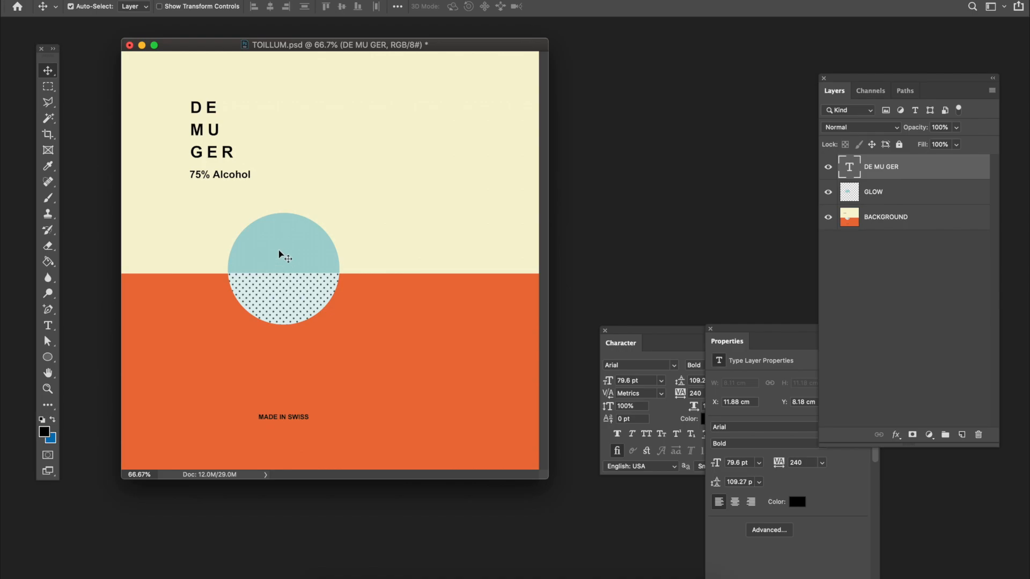
pyautogui.click(829, 170)
pyautogui.click(828, 170)
pyautogui.click(828, 169)
pyautogui.click(828, 169)
pyautogui.click(829, 167)
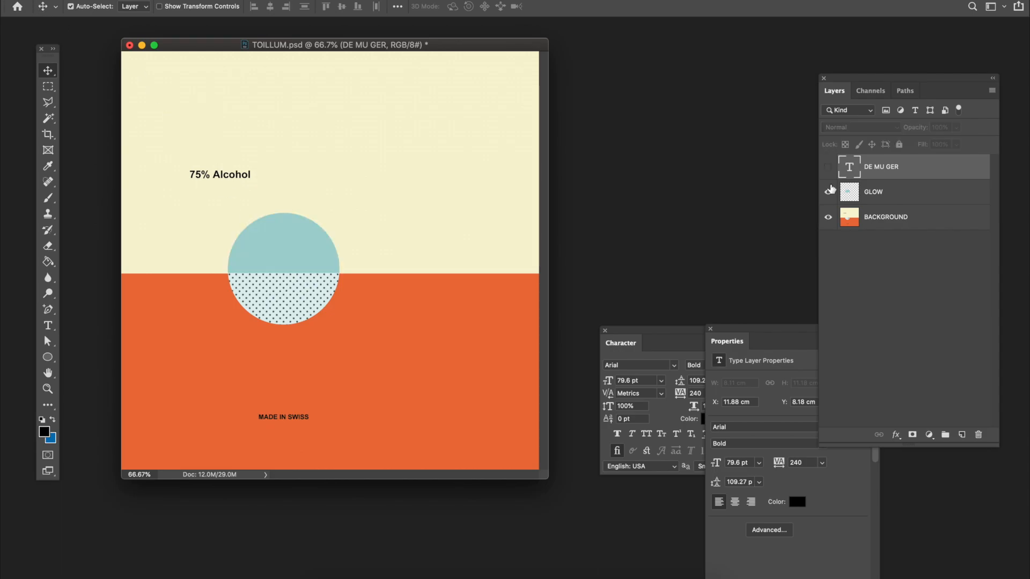
pyautogui.click(828, 167)
pyautogui.click(828, 168)
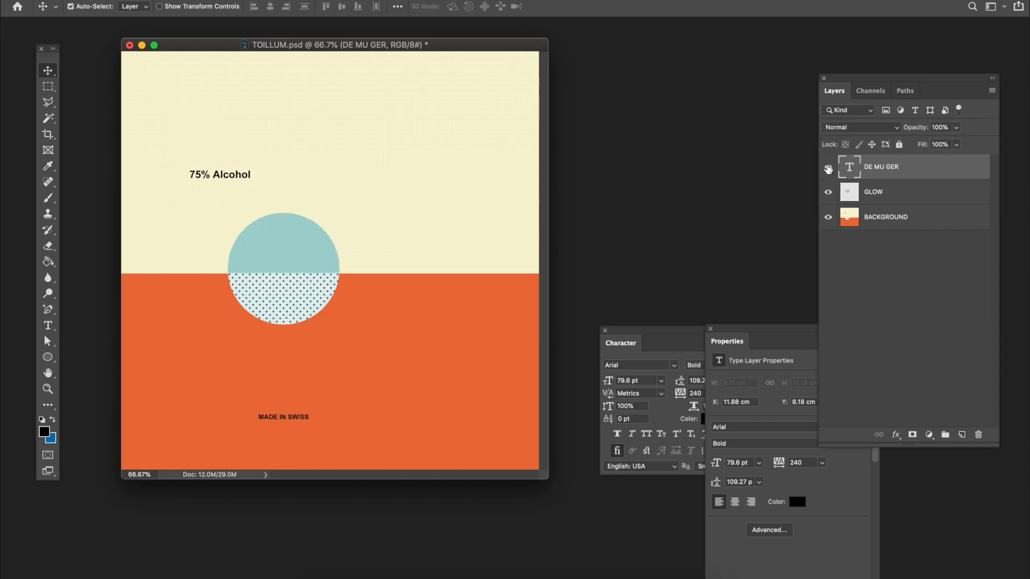
pyautogui.click(828, 167)
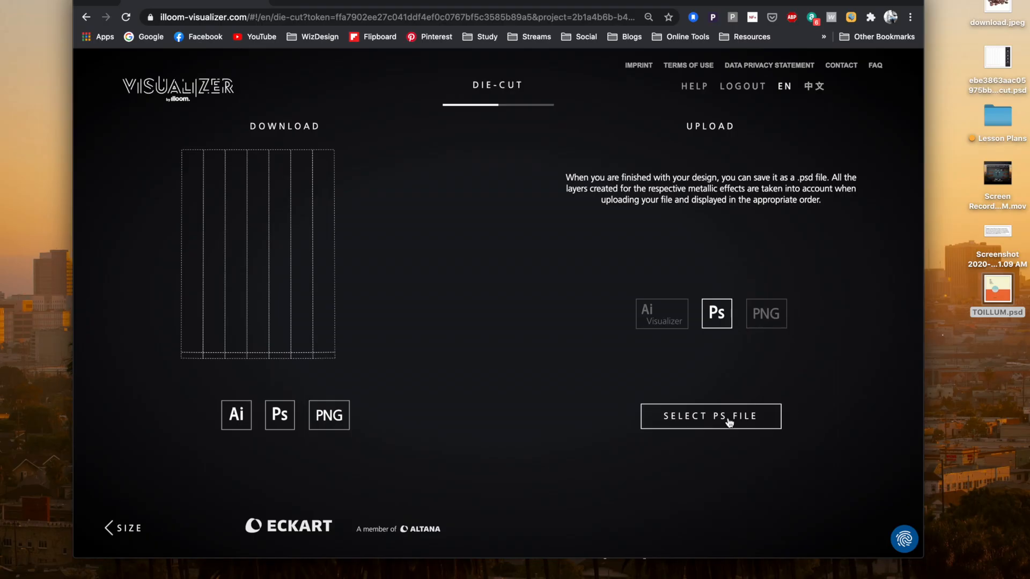
# Upload TOILLUM.psd from the Desktop, then turn and zoom the bottle so the label faces front.
pyautogui.click(729, 421)
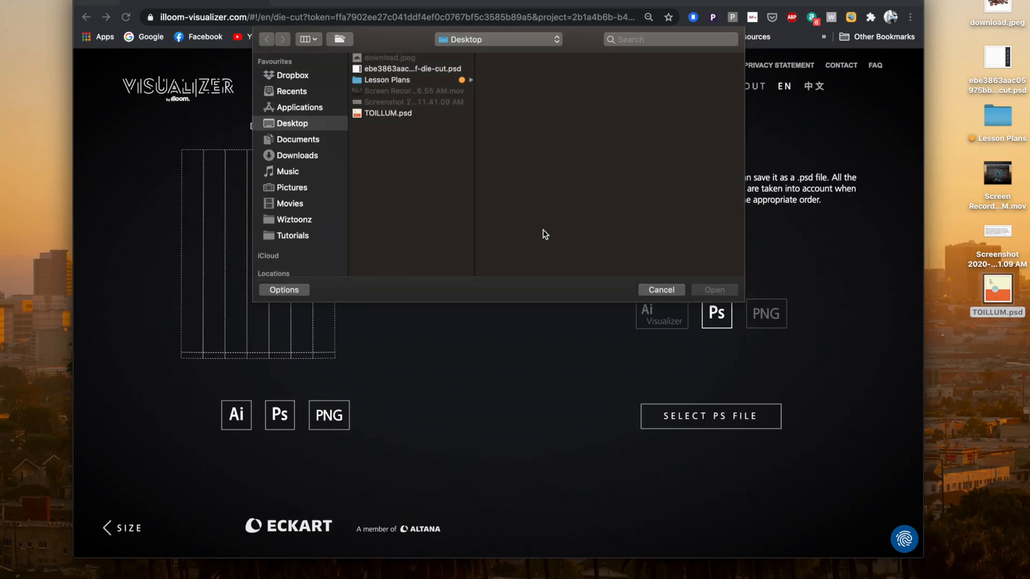
pyautogui.click(397, 113)
pyautogui.doubleClick(398, 112)
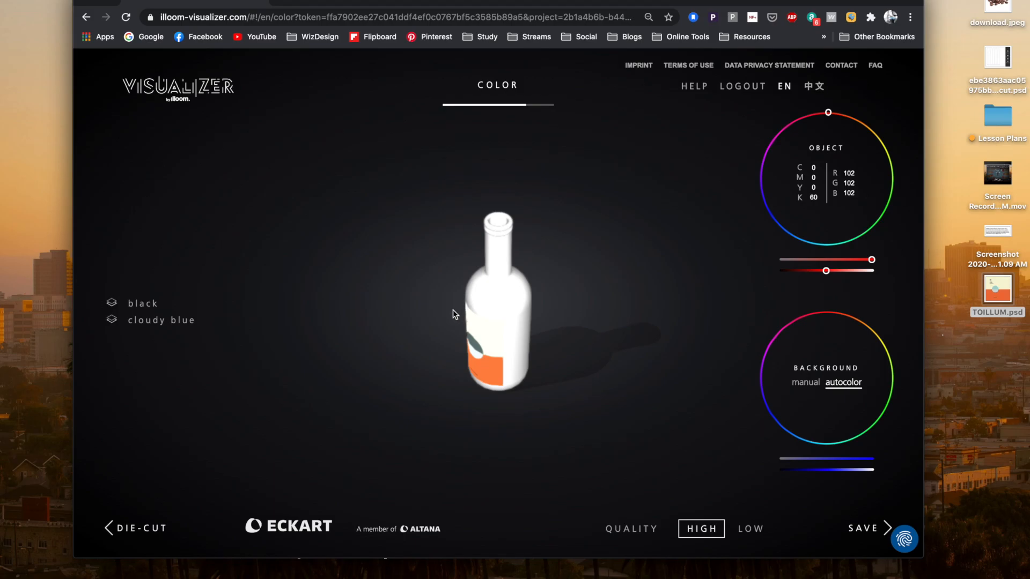
pyautogui.moveTo(429, 319); pyautogui.dragTo(499, 288)
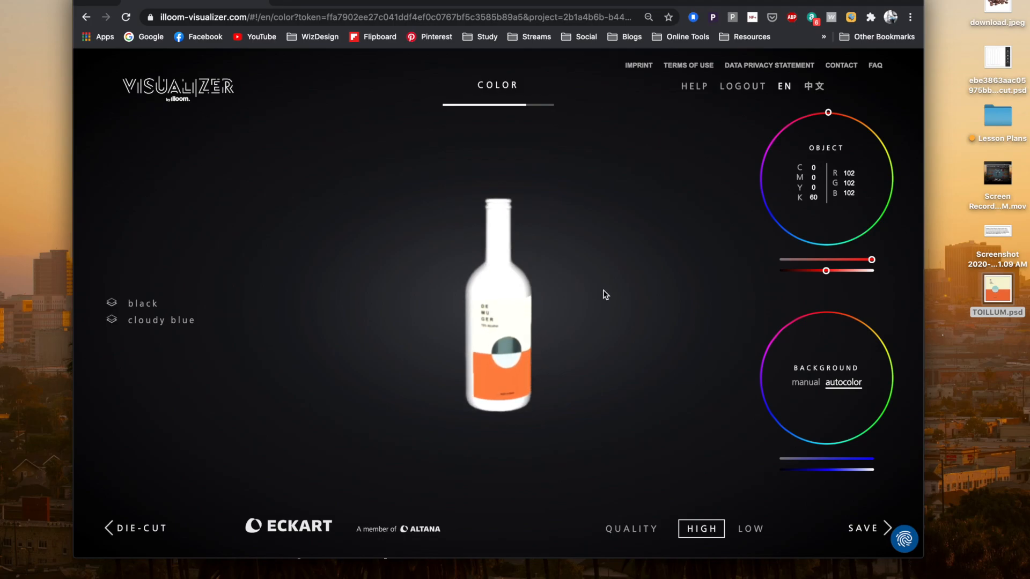
pyautogui.scroll(5, 604, 294)
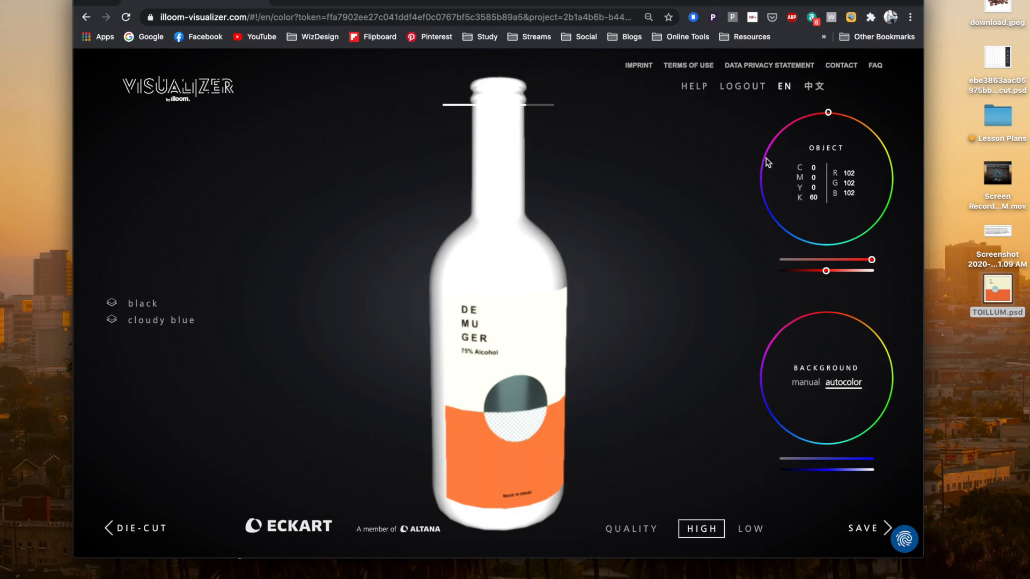
# Shift the bottle's hue and switch the background to a manually chosen blue.
pyautogui.moveTo(829, 115); pyautogui.dragTo(795, 224)
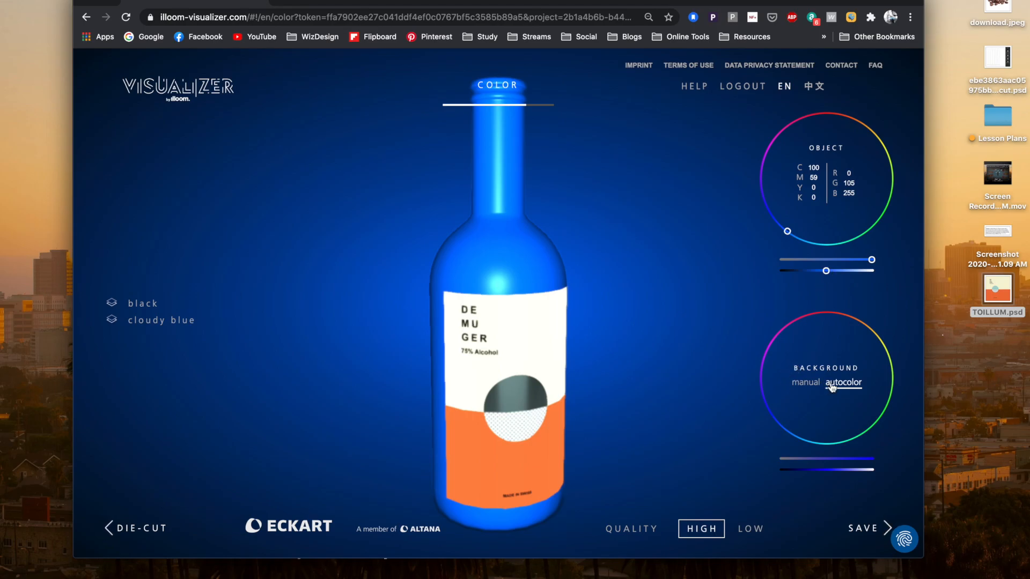
pyautogui.click(807, 383)
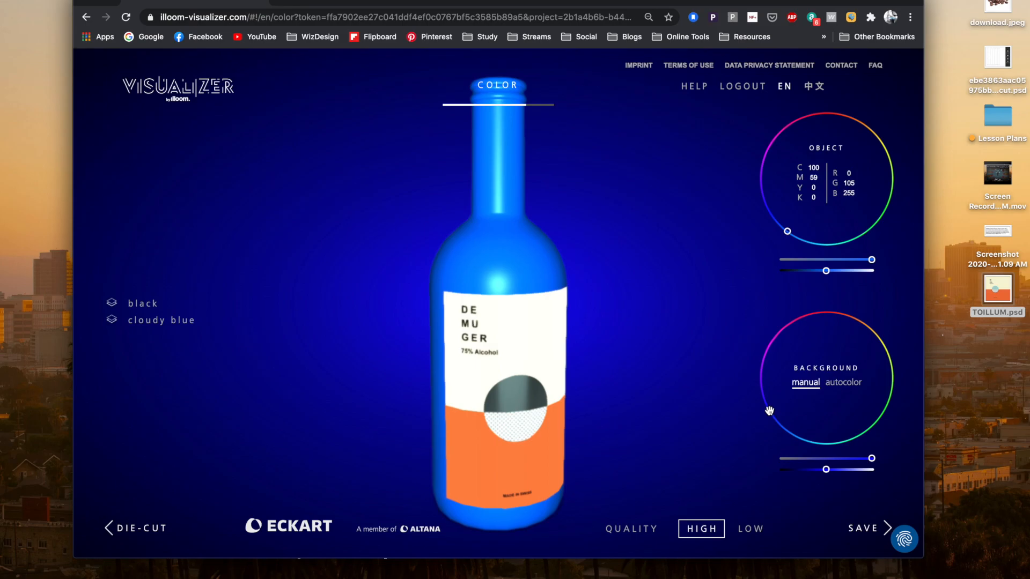
pyautogui.moveTo(769, 412); pyautogui.dragTo(805, 319)
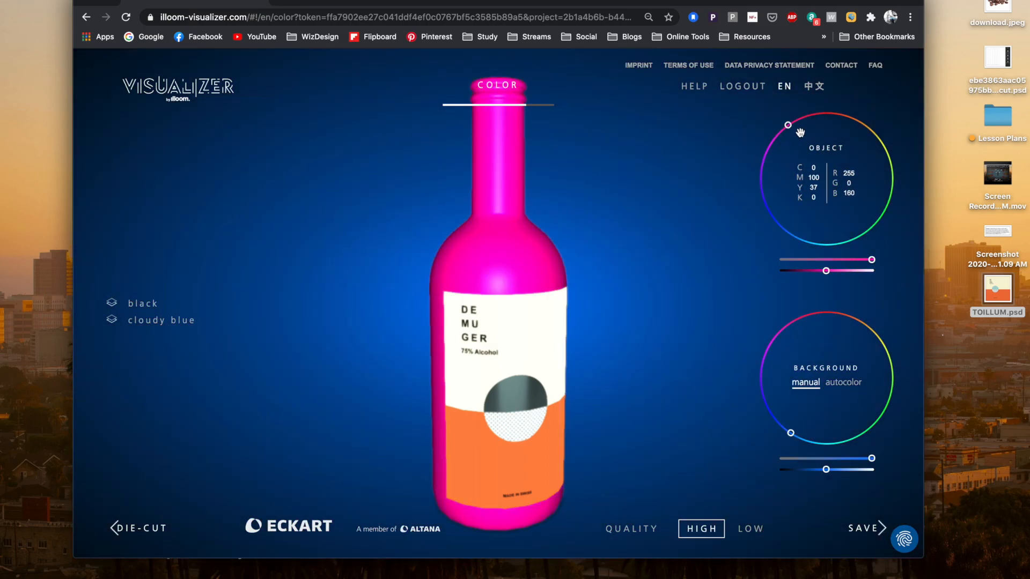
# Darken and re-pick the bottle colour to deep blue C98 M100 Y0 K0, then turn the bottle.
pyautogui.moveTo(801, 133); pyautogui.dragTo(793, 145)
pyautogui.moveTo(825, 271); pyautogui.dragTo(790, 271)
pyautogui.click(786, 126)
pyautogui.moveTo(806, 116); pyautogui.dragTo(769, 208)
pyautogui.moveTo(637, 241); pyautogui.dragTo(604, 240)
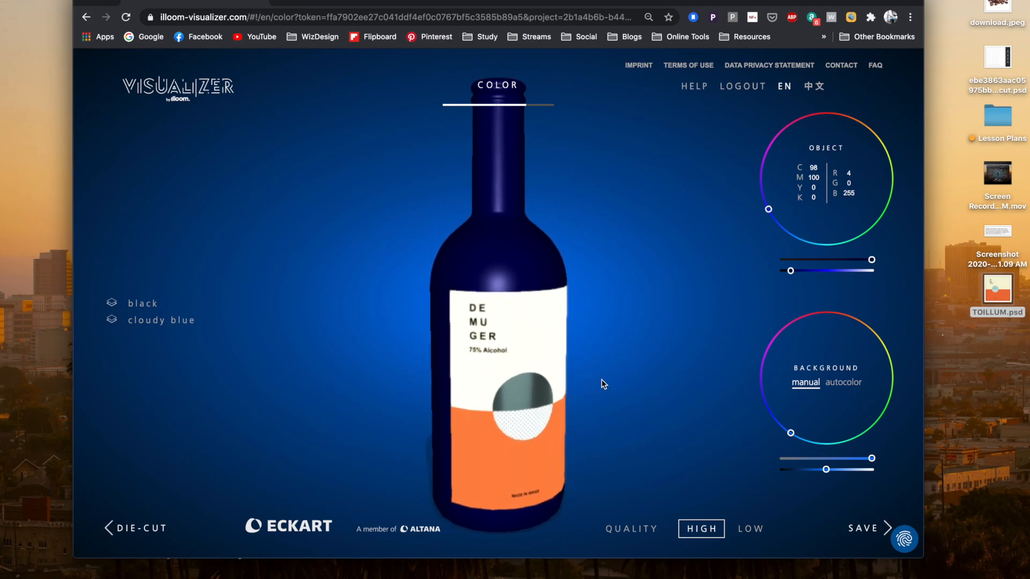
# Zoom and tilt the bottle, then open the black layer's colour settings (C0 M0 Y0 K1, glossy).
pyautogui.scroll(5, 600, 380)
pyautogui.moveTo(687, 394); pyautogui.dragTo(652, 318)
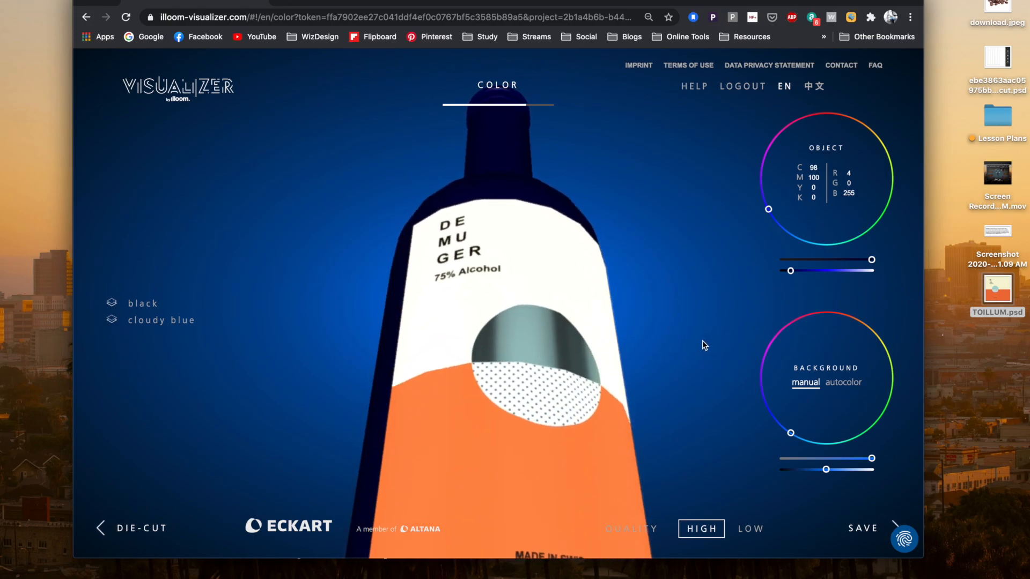
pyautogui.click(152, 304)
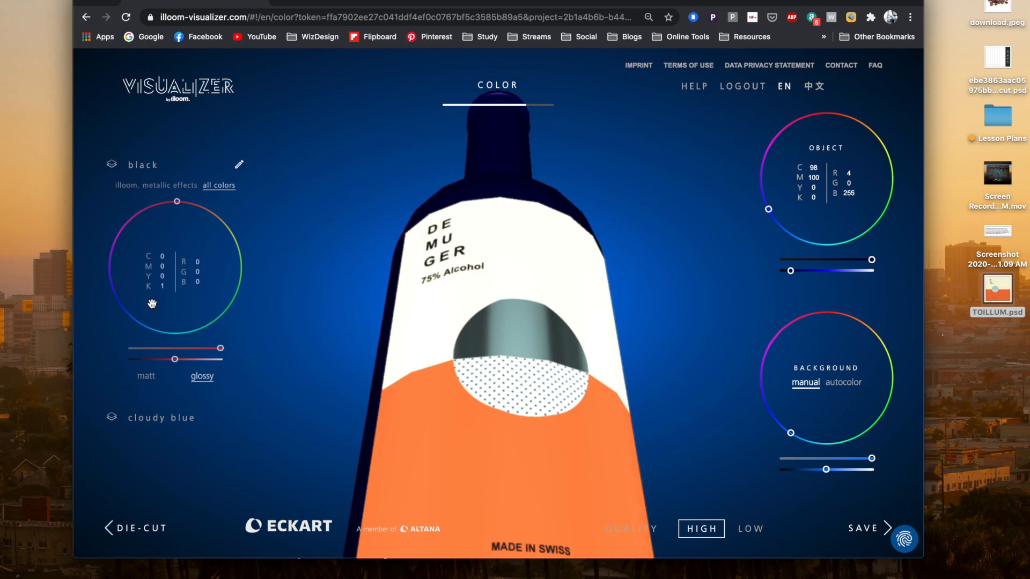
# Switch the black layer to metallic inks and try Copper, then Rose Gold.
pyautogui.click(176, 185)
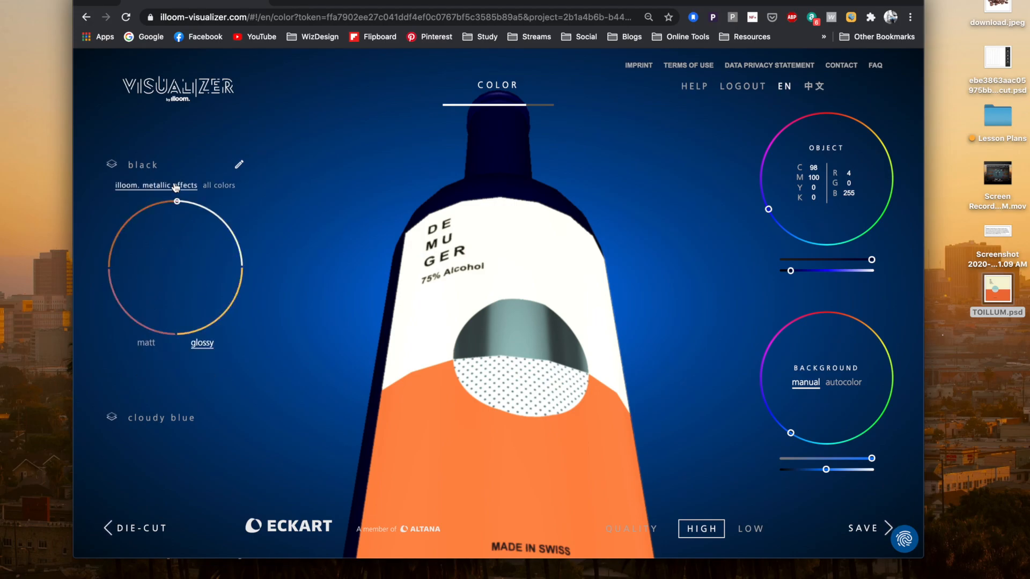
pyautogui.click(147, 210)
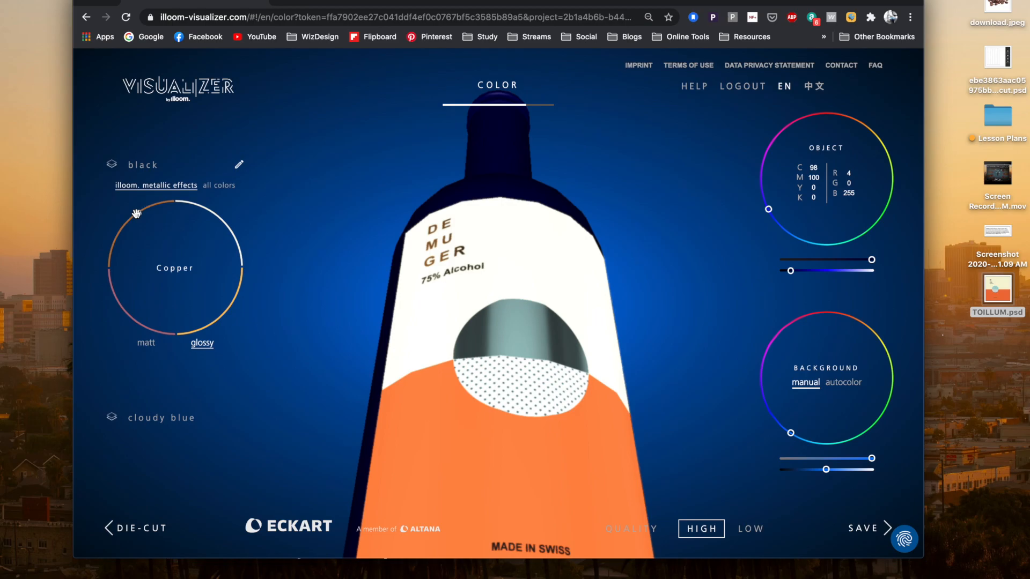
pyautogui.click(119, 301)
# Try Copper, Gold and Rose Gold metallic inks on the cloudy blue layer.
pyautogui.click(187, 419)
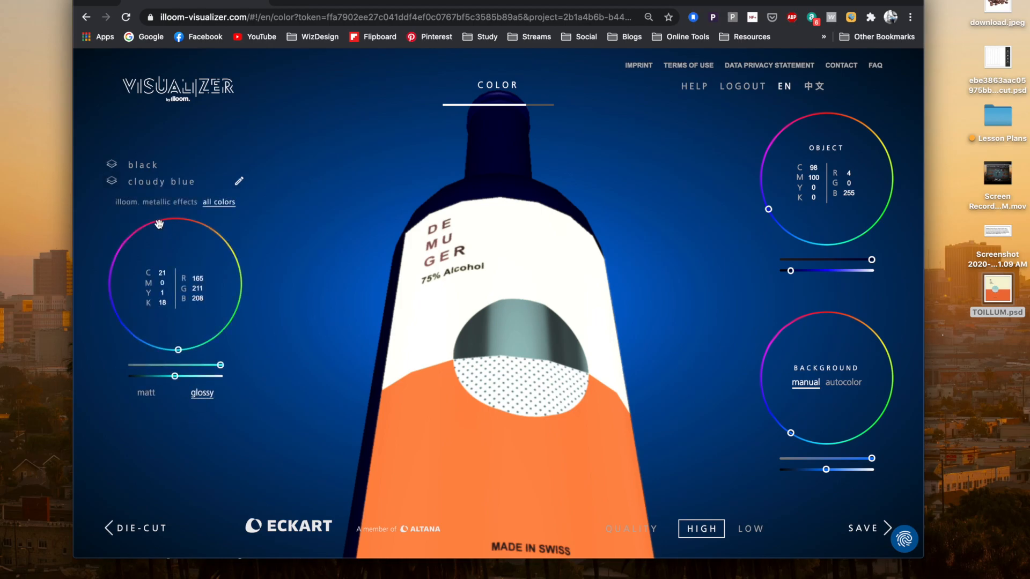
pyautogui.click(166, 202)
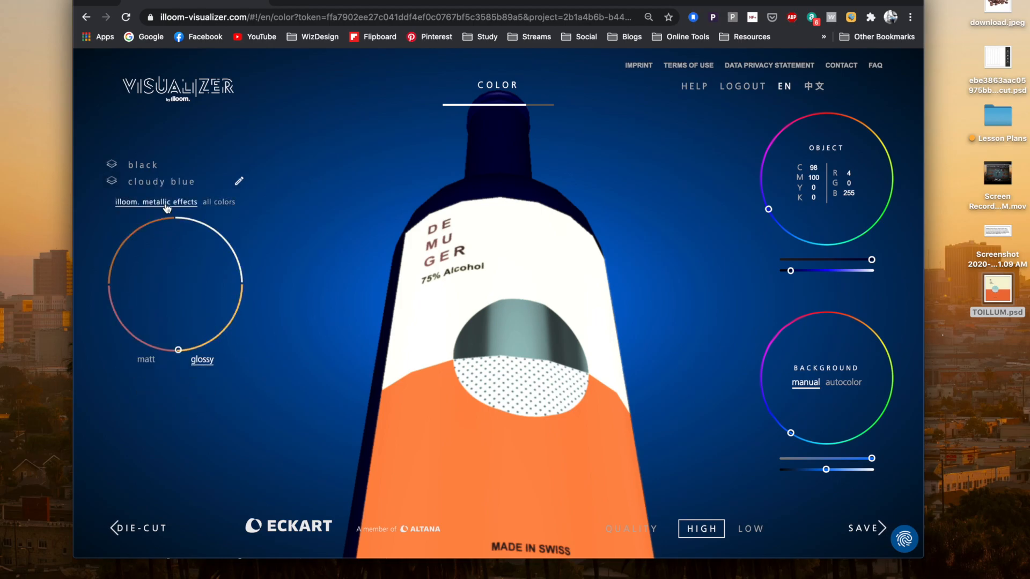
pyautogui.click(133, 236)
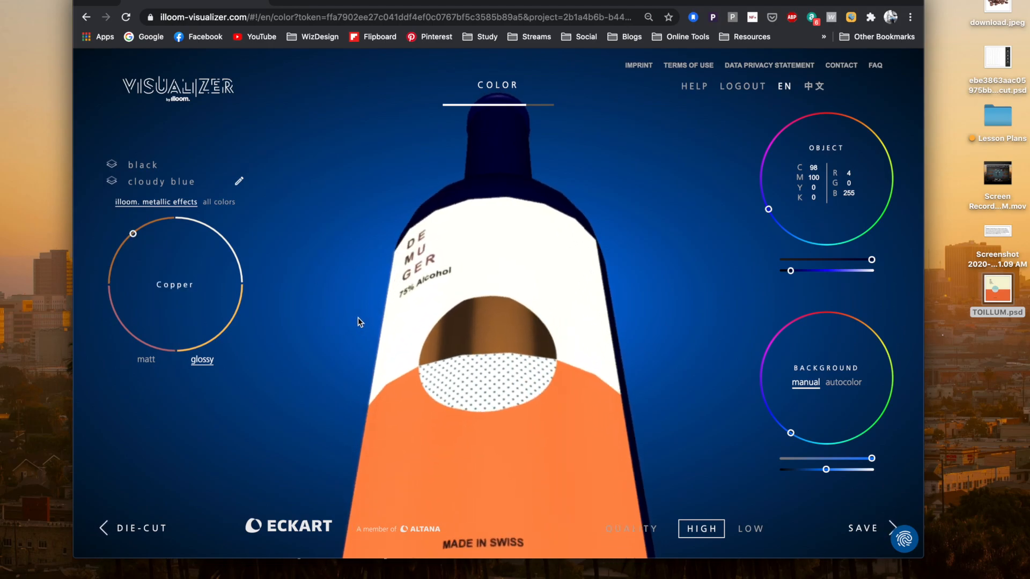
pyautogui.click(218, 334)
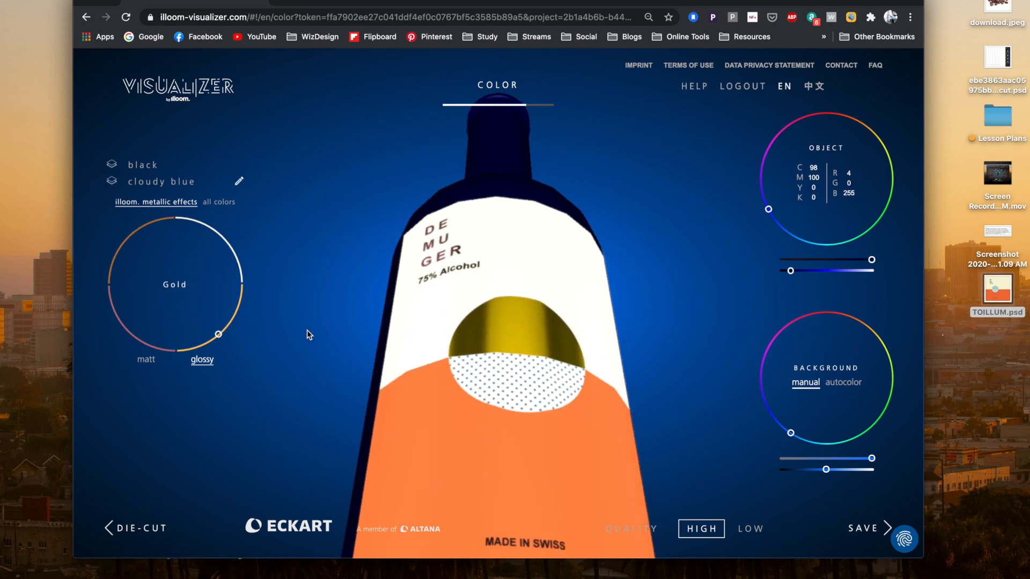
pyautogui.click(142, 338)
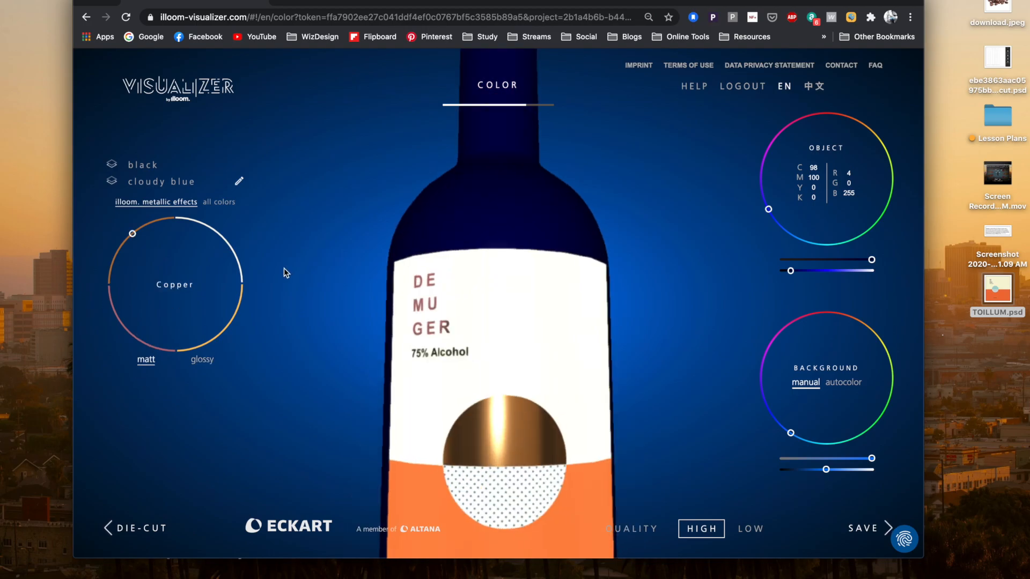
pyautogui.moveTo(284, 268); pyautogui.dragTo(310, 267)
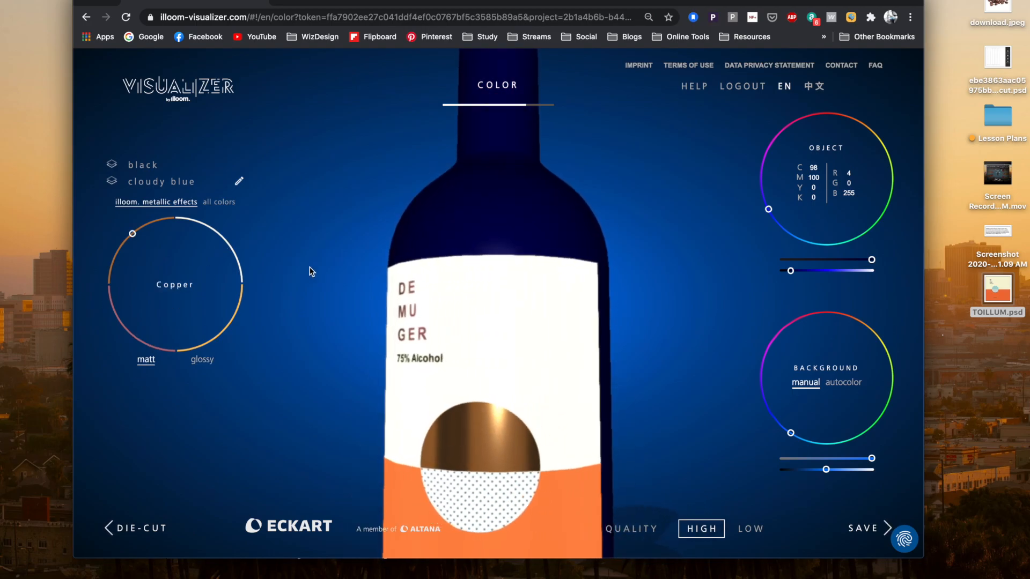
# Set the black DE MU GER lettering to glossy Copper metallic and turn the bottle to check it.
pyautogui.click(134, 164)
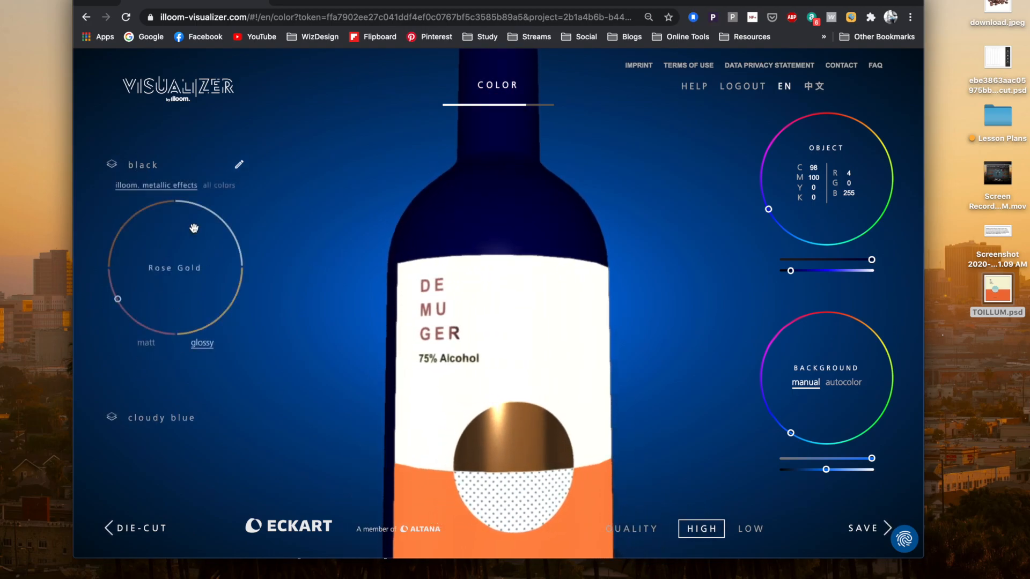
pyautogui.click(122, 226)
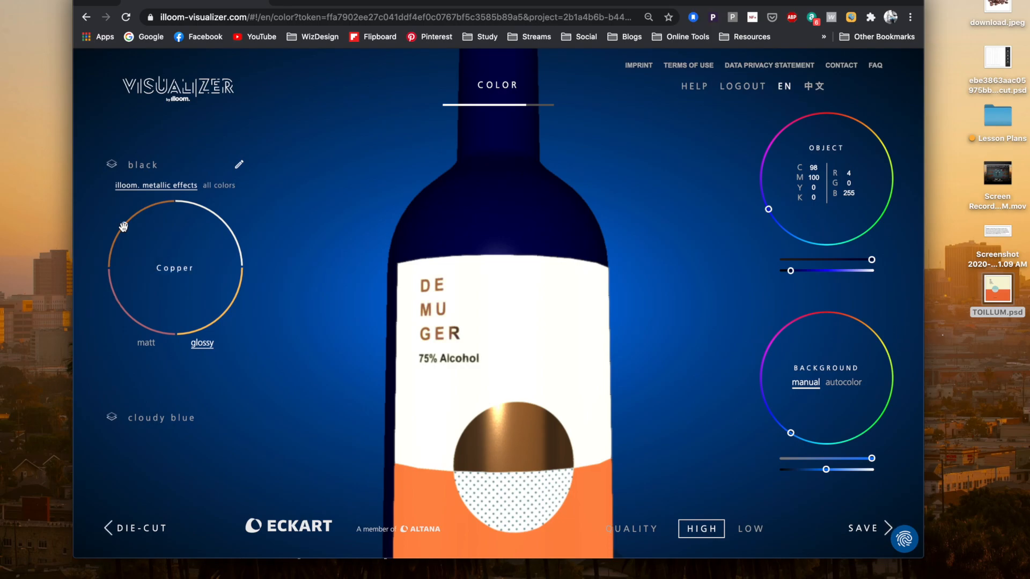
pyautogui.moveTo(379, 265); pyautogui.dragTo(339, 278)
pyautogui.scroll(5, 343, 267)
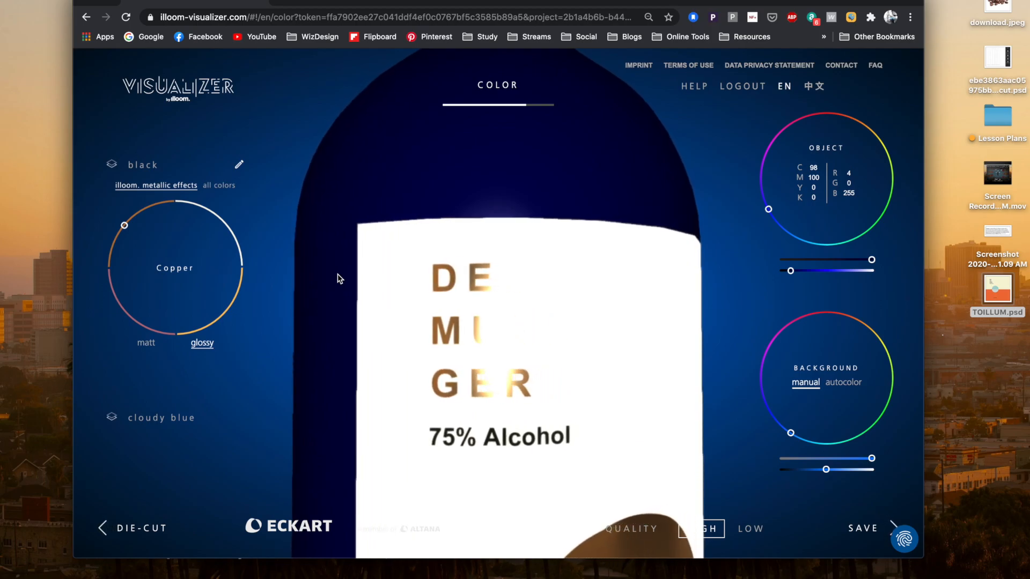
pyautogui.scroll(-10, 340, 279)
pyautogui.scroll(10, 338, 277)
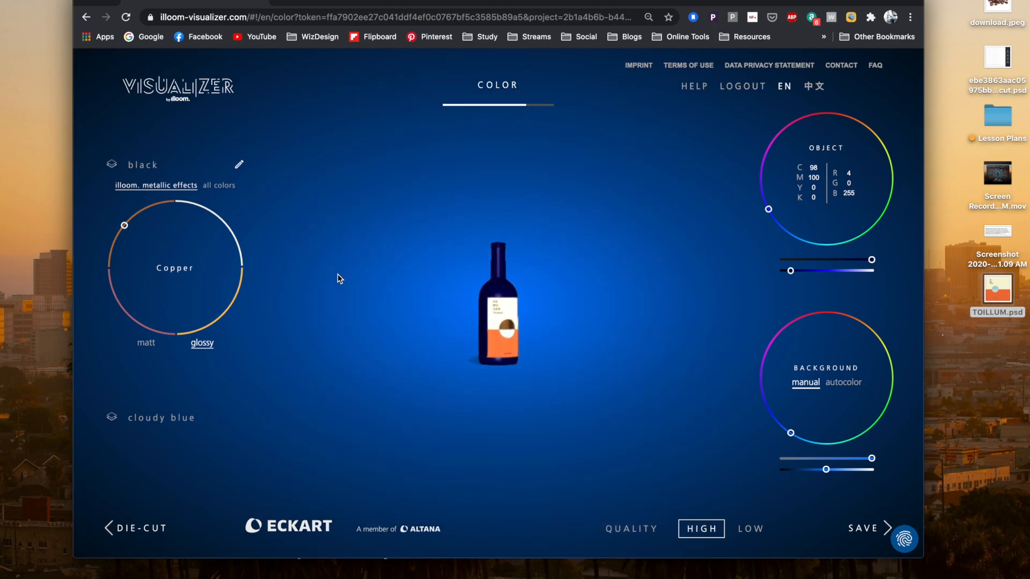
pyautogui.scroll(-8, 337, 277)
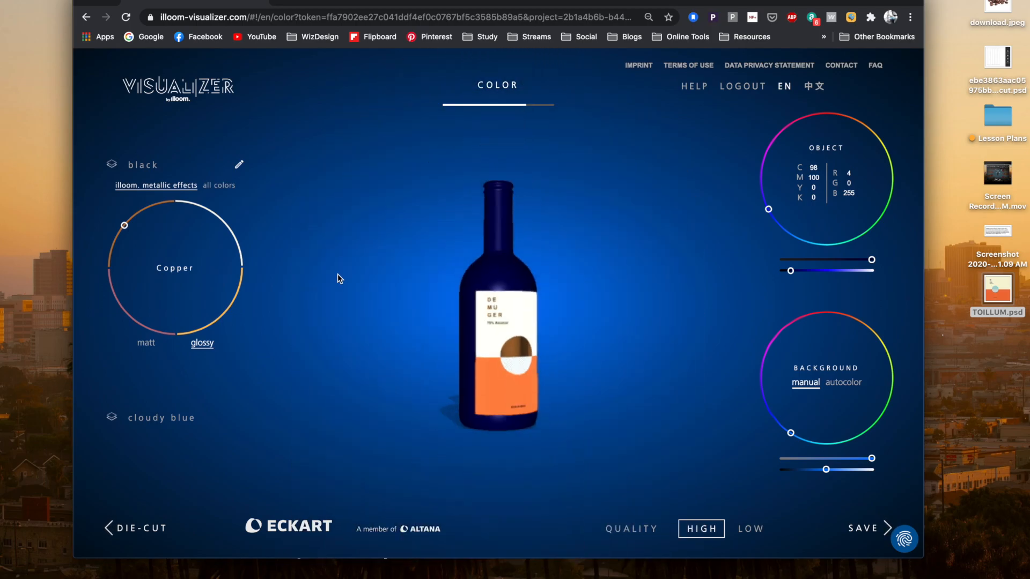
pyautogui.scroll(2, 337, 274)
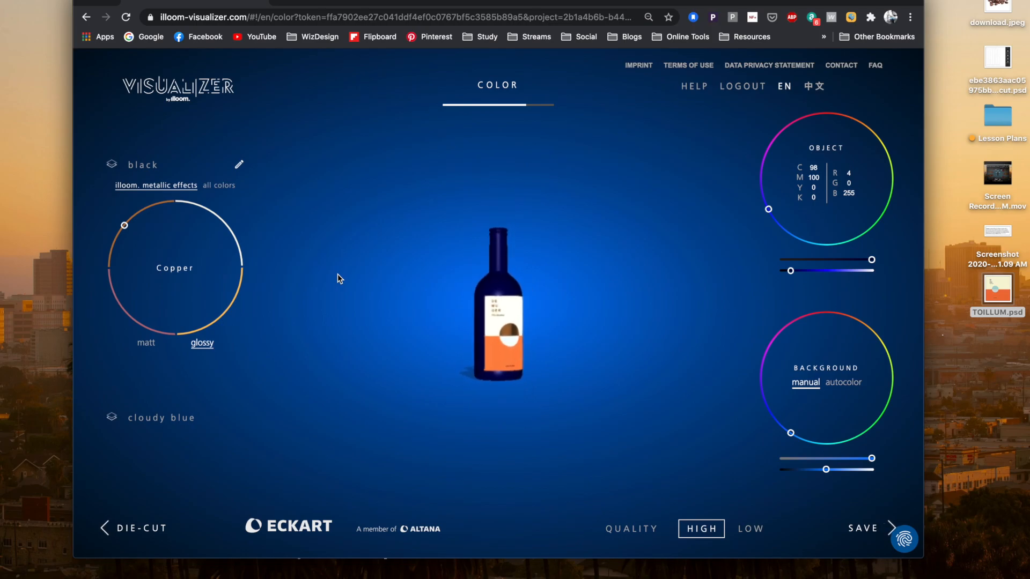
pyautogui.scroll(8, 336, 276)
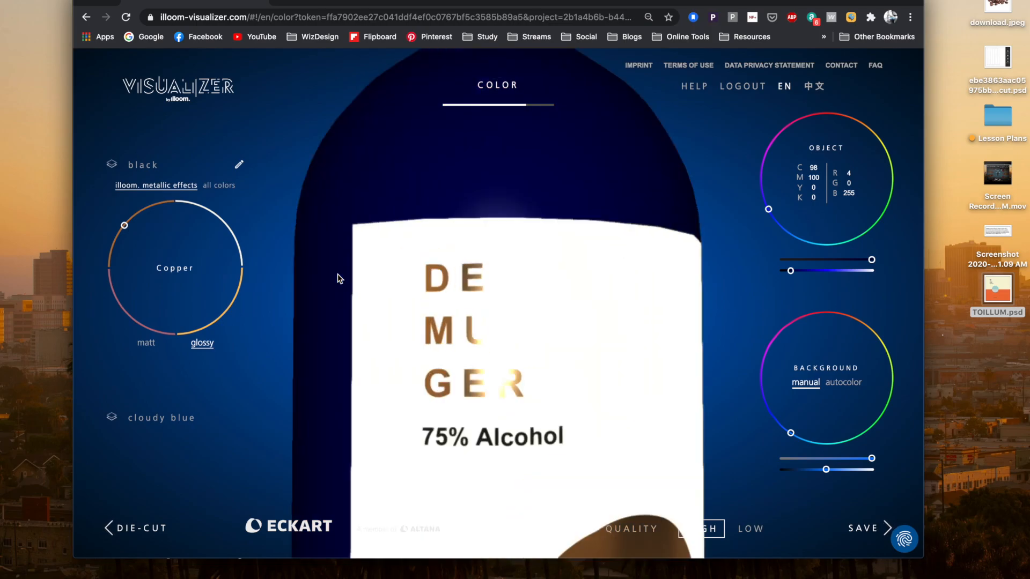
pyautogui.scroll(-8, 338, 276)
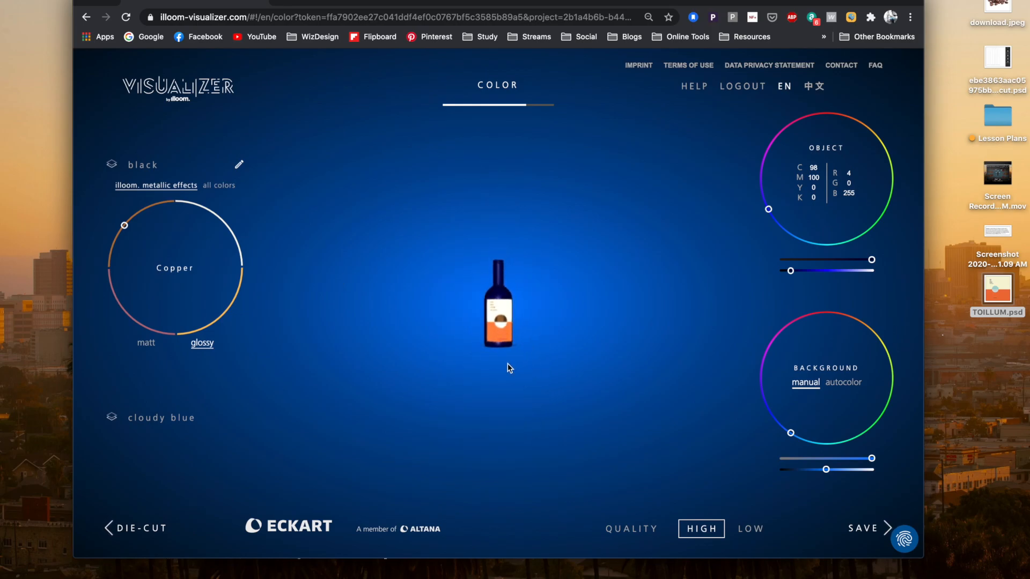
pyautogui.scroll(8, 507, 364)
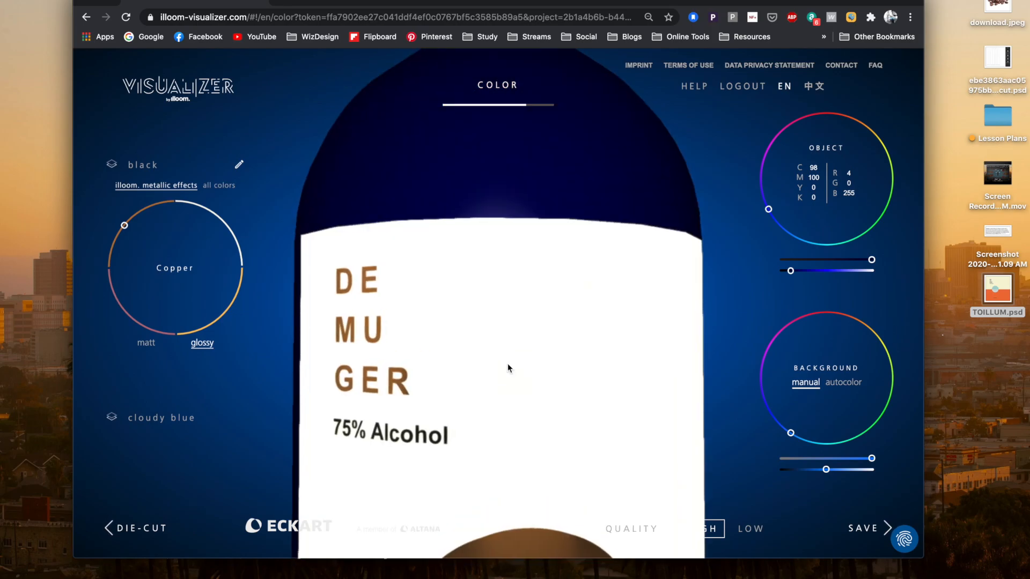
pyautogui.scroll(-8, 508, 368)
pyautogui.moveTo(596, 373); pyautogui.dragTo(494, 372)
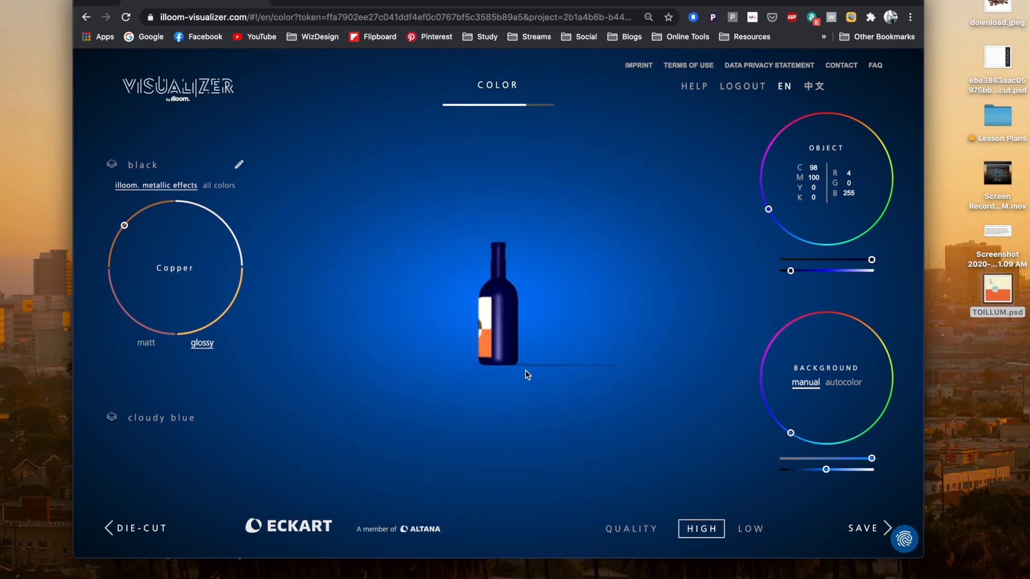
pyautogui.scroll(5, 526, 370)
pyautogui.scroll(-5, 526, 370)
pyautogui.moveTo(536, 377); pyautogui.dragTo(648, 372)
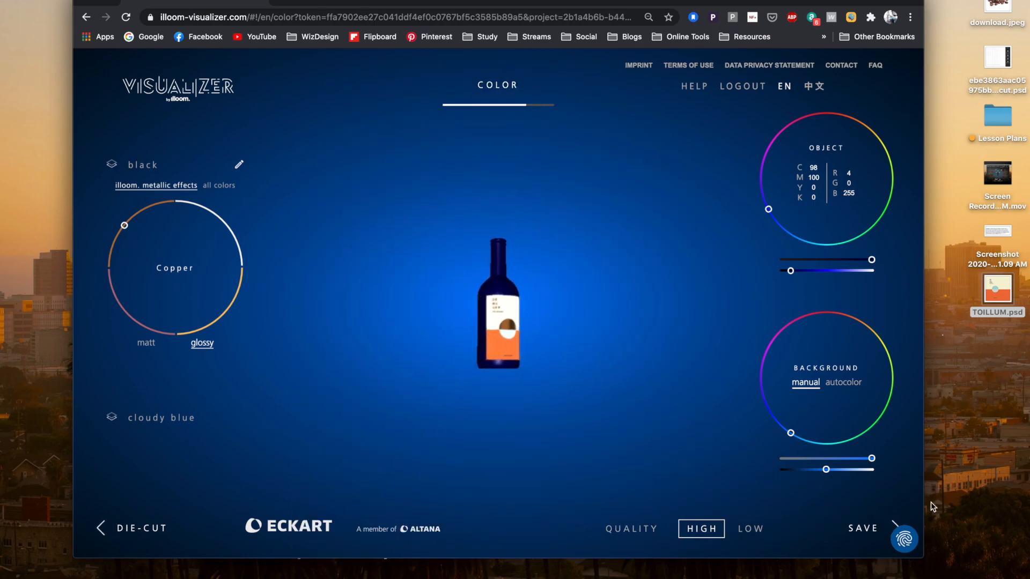
# Move to the Save step and continue past the help introduction to the packaging questions.
pyautogui.click(859, 529)
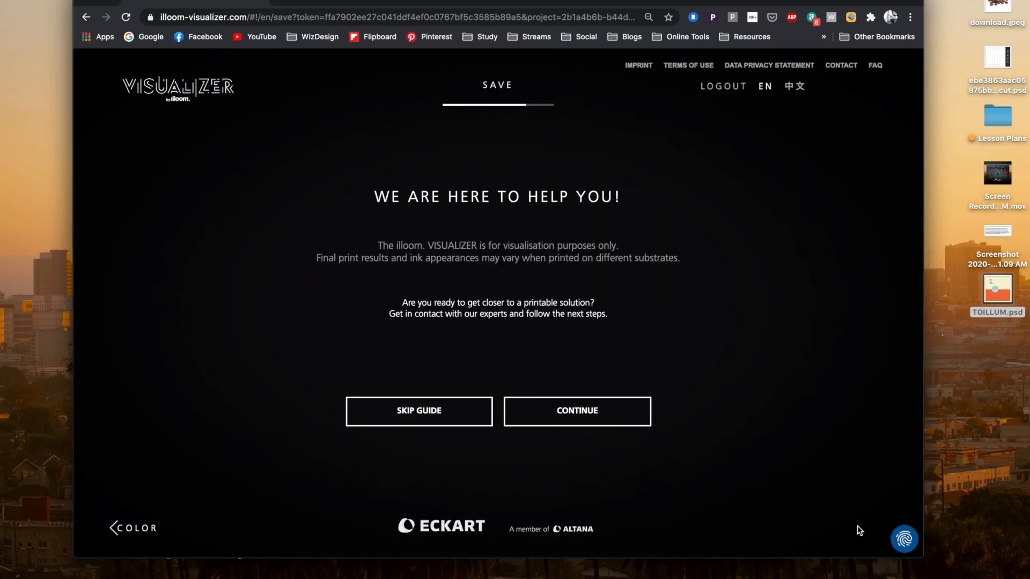
pyautogui.click(569, 414)
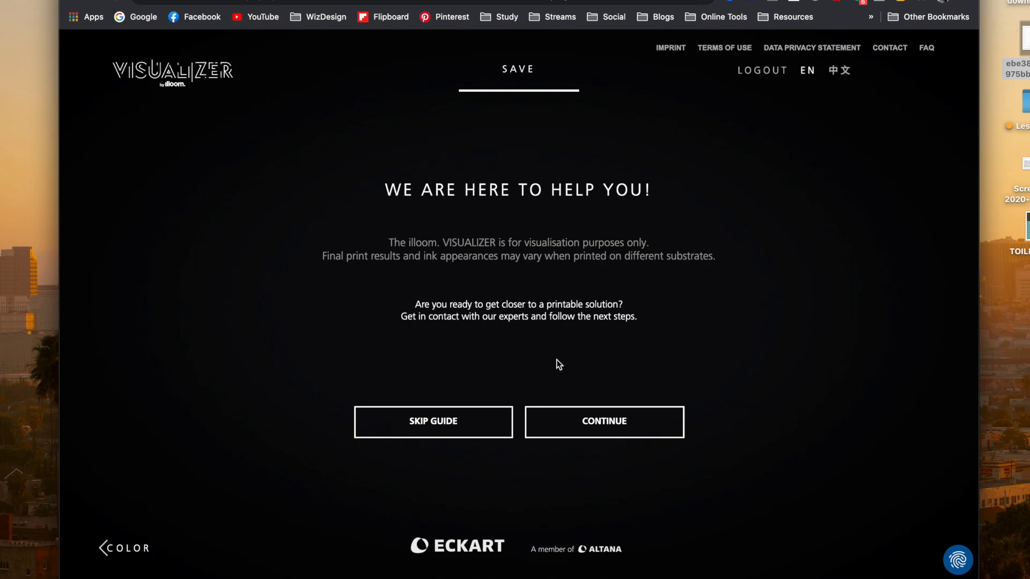
pyautogui.click(594, 417)
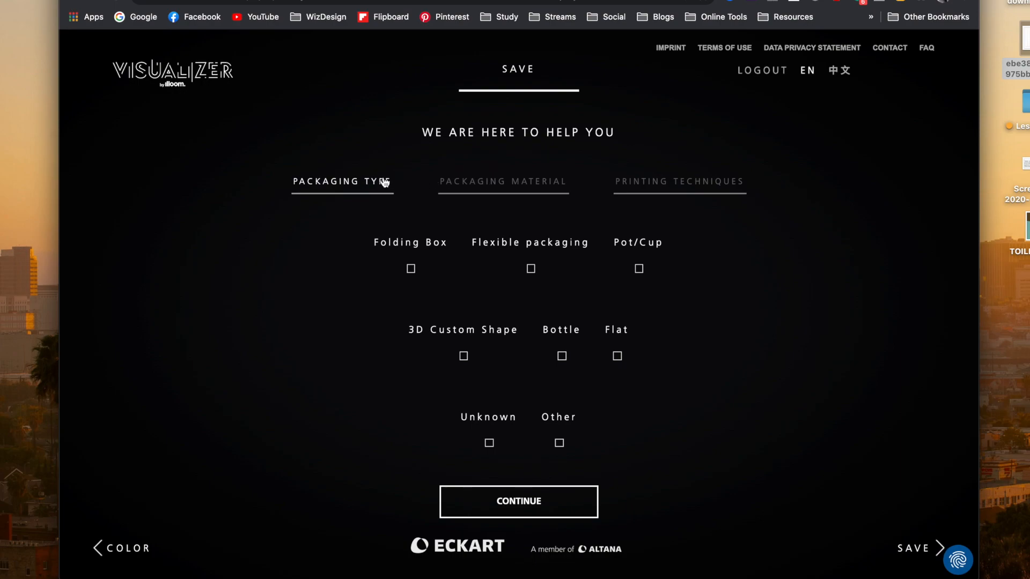
# Record the packaging as a Paper Bottle with Offset printing and submit the answers.
pyautogui.click(448, 185)
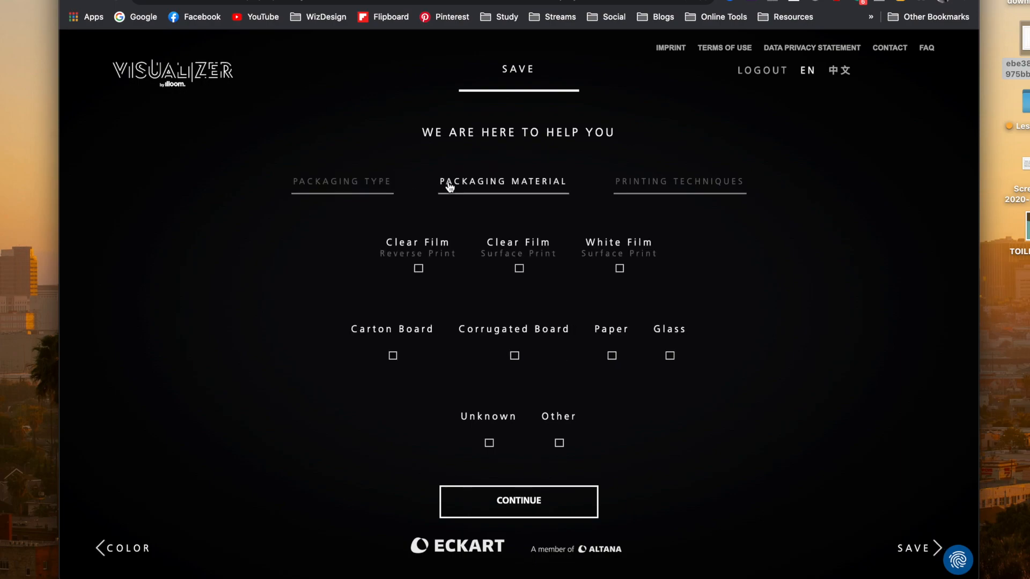
pyautogui.click(349, 181)
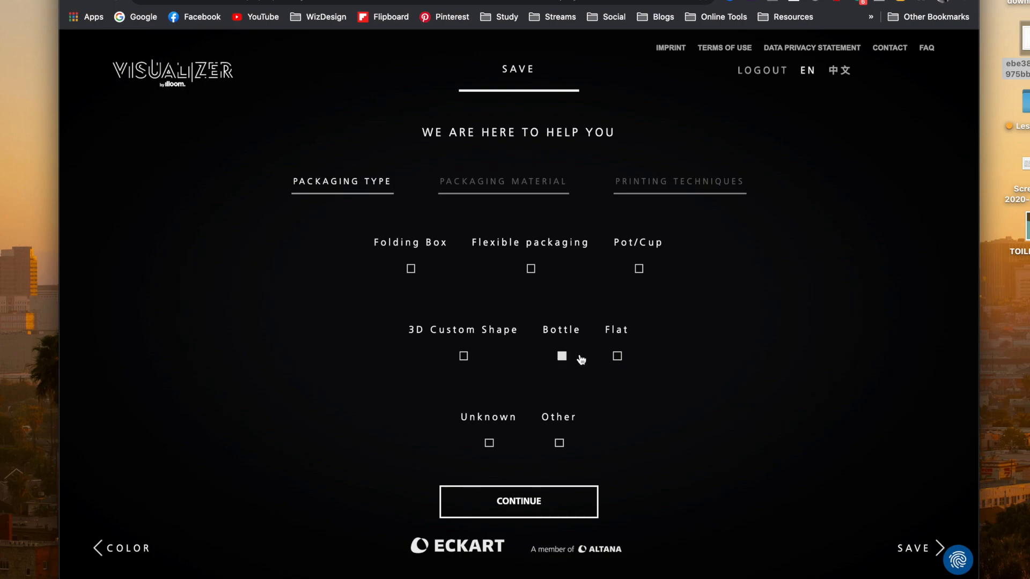
pyautogui.click(489, 181)
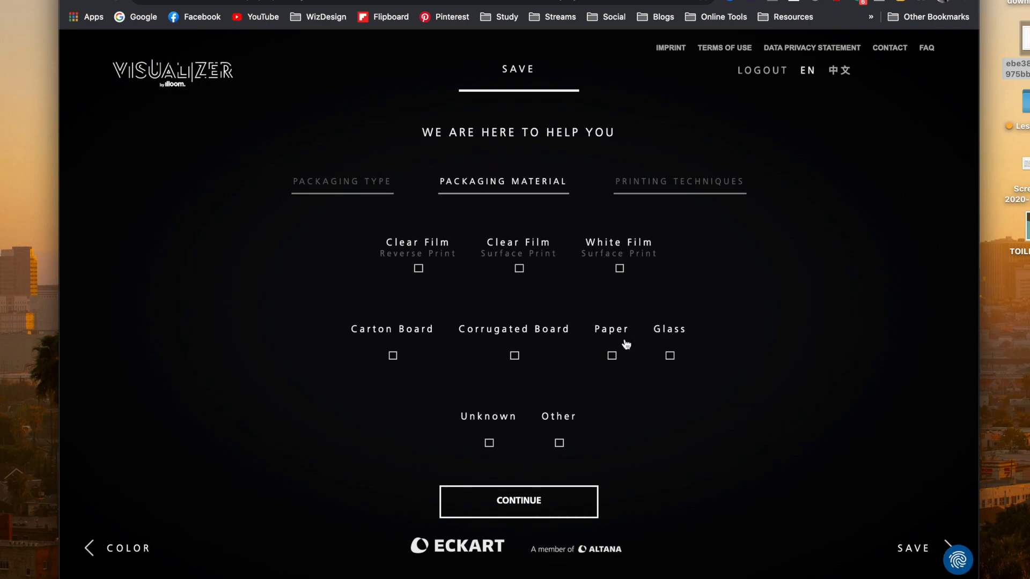
pyautogui.click(642, 181)
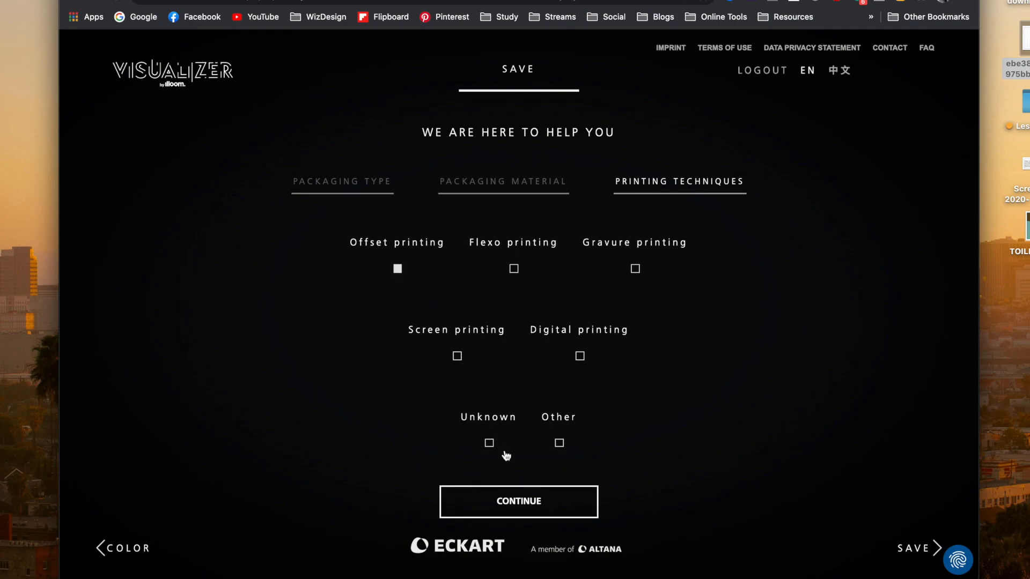
pyautogui.click(507, 501)
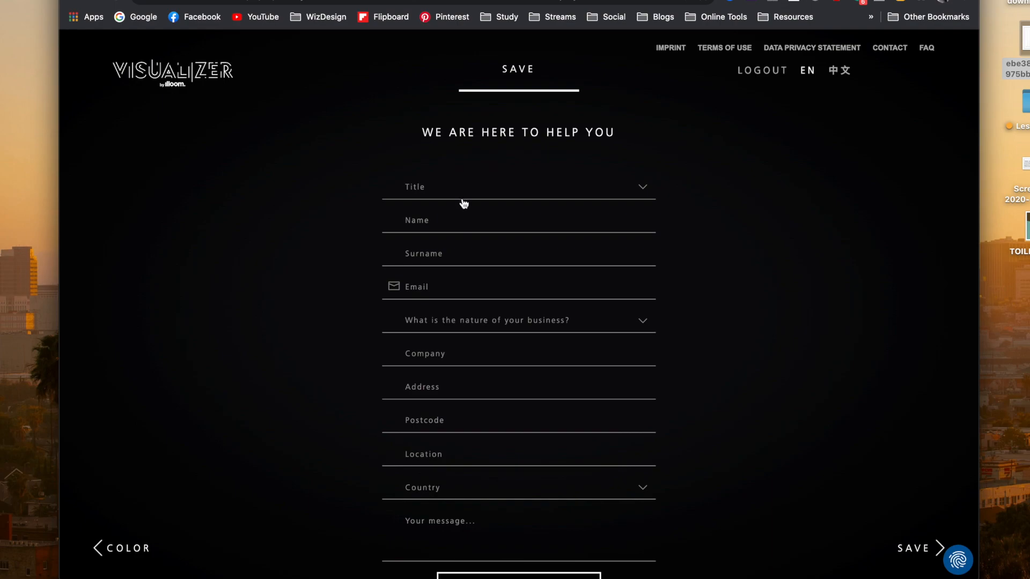
pyautogui.scroll(-3, 489, 495)
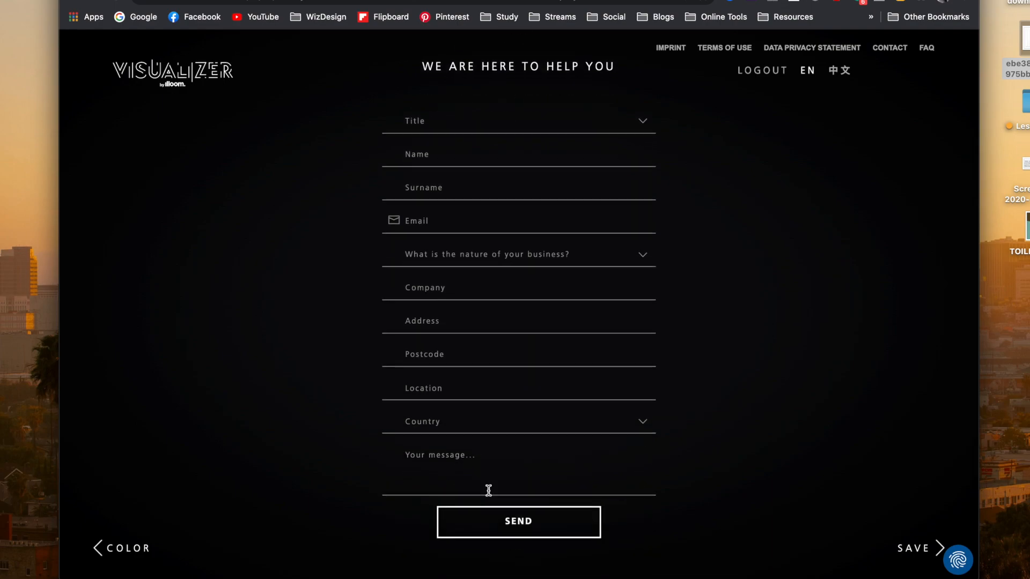